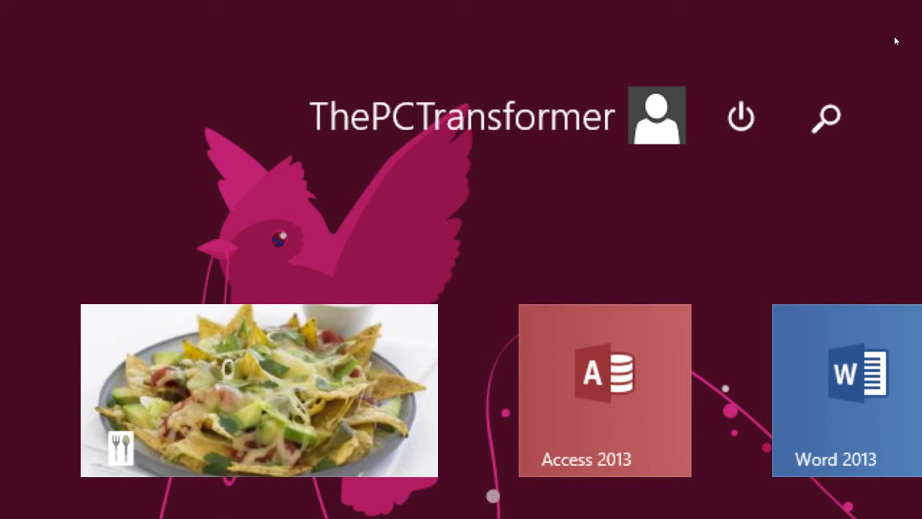
text(.)
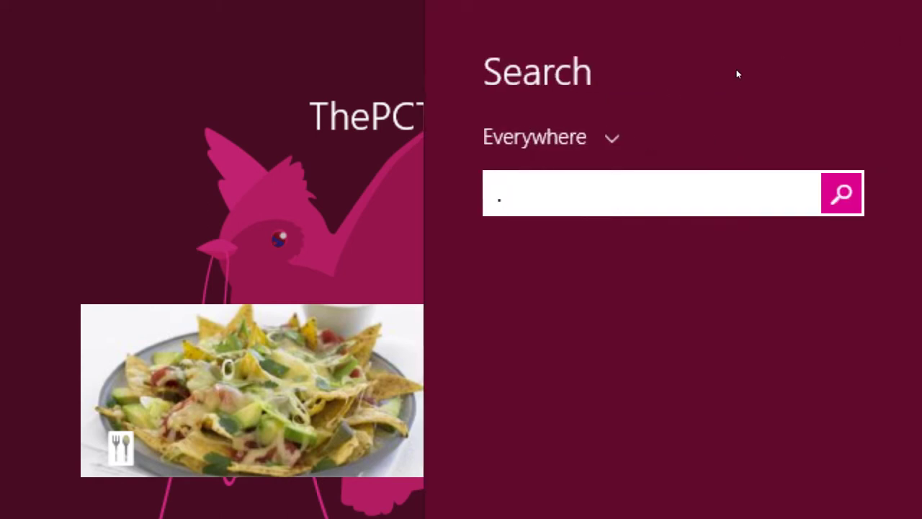
key(Escape)
key(Escape)
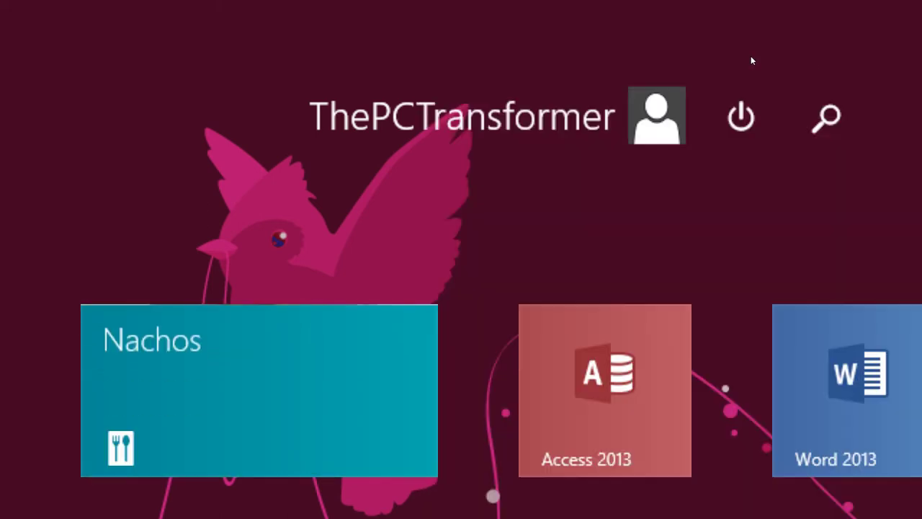
Step: Choose to name the tile groups on the Start screen
right_click(811, 63)
click(729, 89)
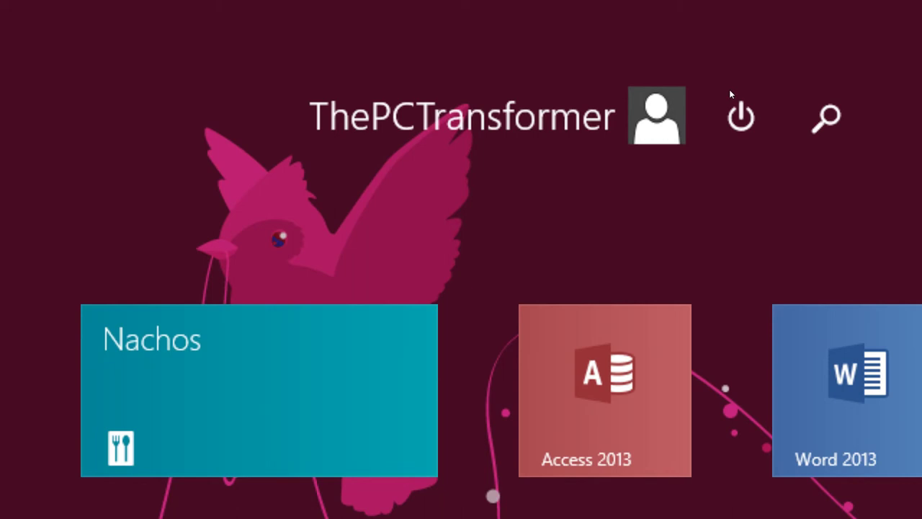
right_click(795, 88)
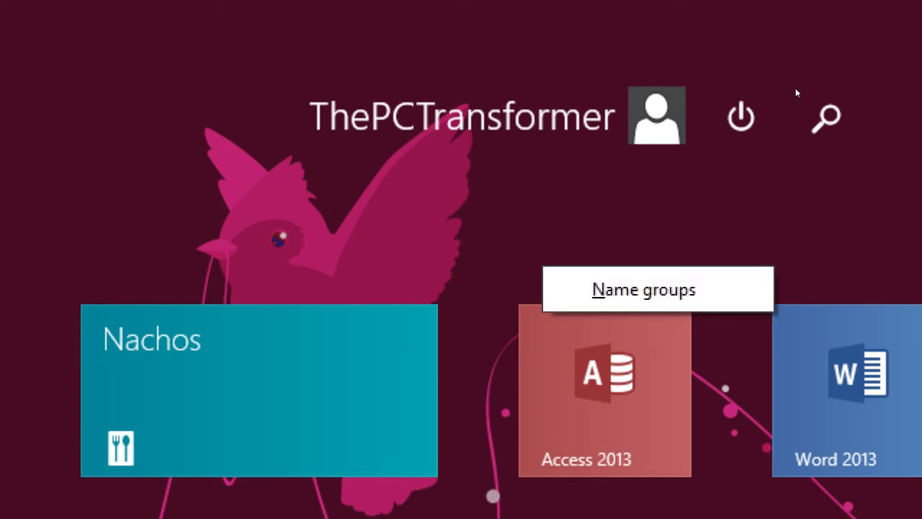
key(Down)
key(Return)
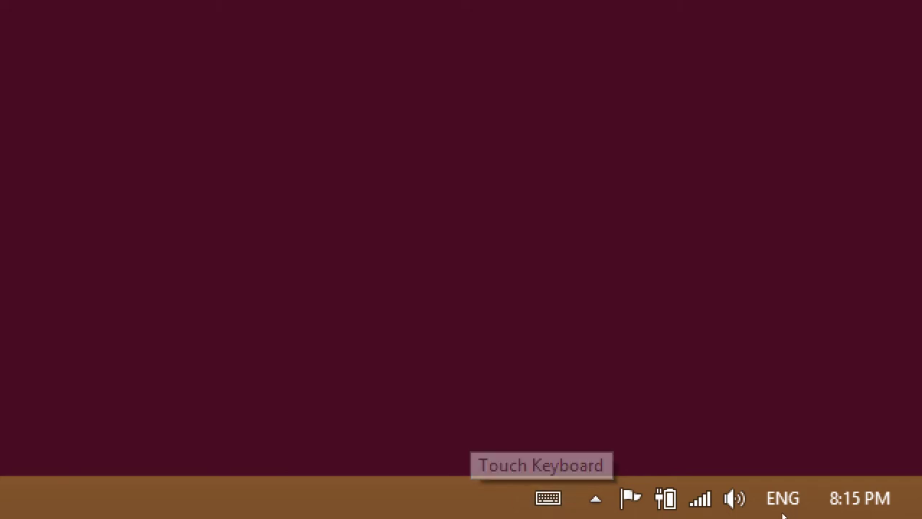
Step: Remove the Touch Keyboard toolbar from the taskbar
right_click(798, 514)
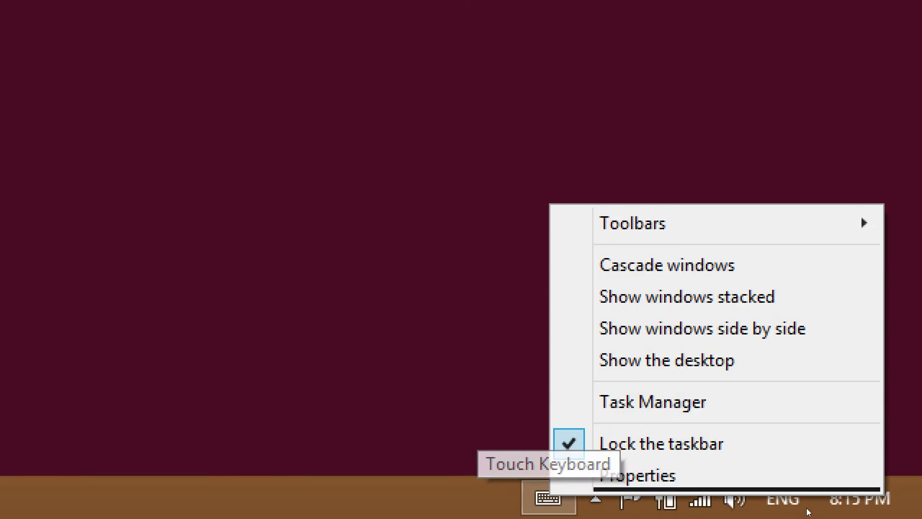
key(Up)
key(Down)
key(Down)
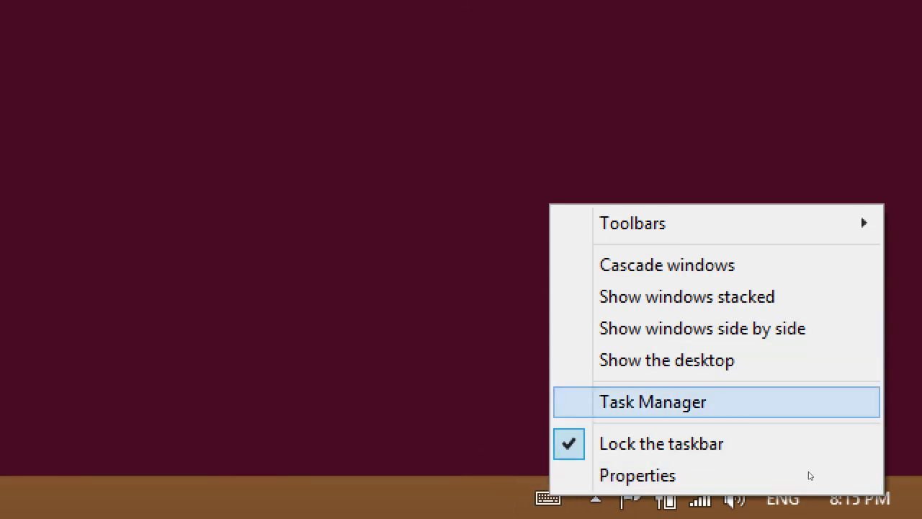
key(Up)
key(Up)
key(Up)
key(Up)
key(Up)
key(Right)
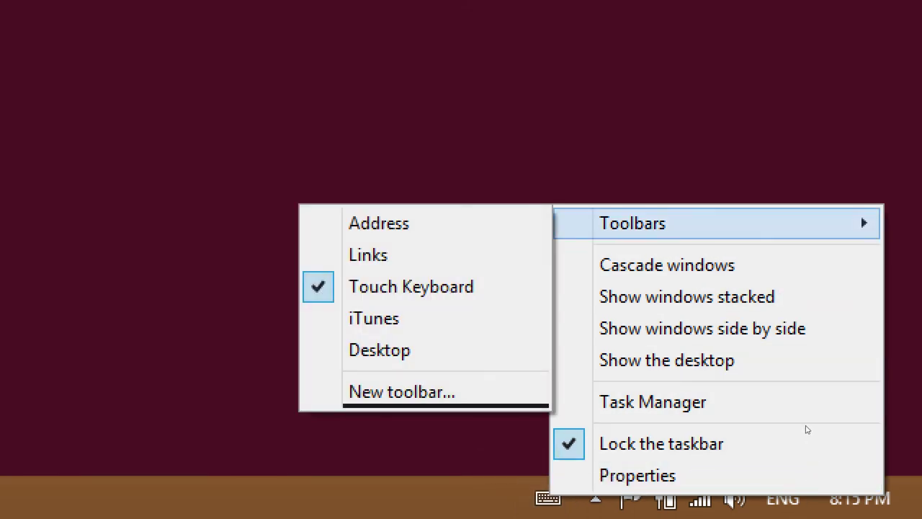
key(Down)
key(Down)
key(Down)
key(Down)
key(Down)
key(Up)
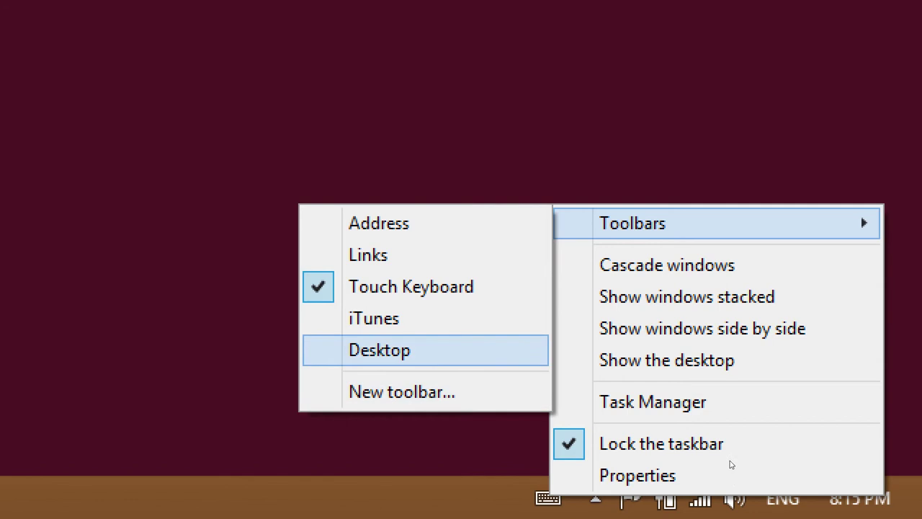
key(Down)
key(Up)
key(Up)
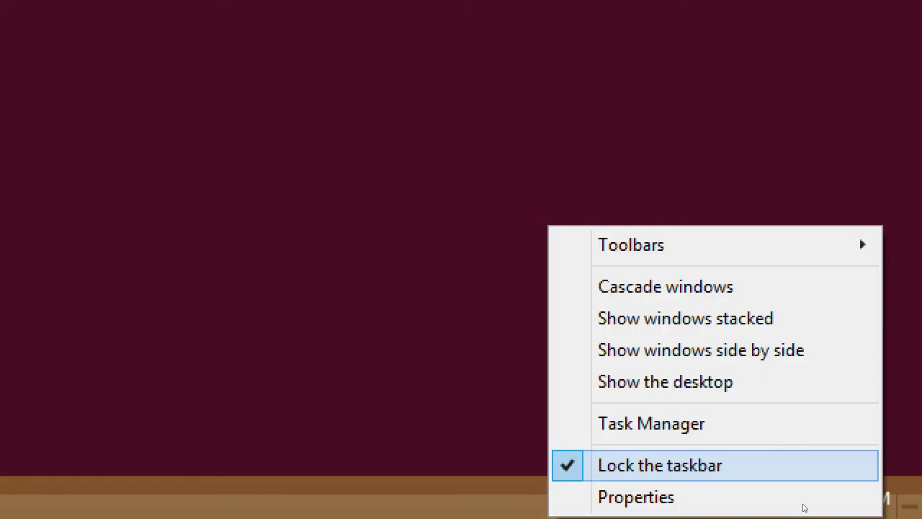
Step: Add the built-in Desktop toolbar to the taskbar
key(Up)
key(Up)
key(Up)
key(Up)
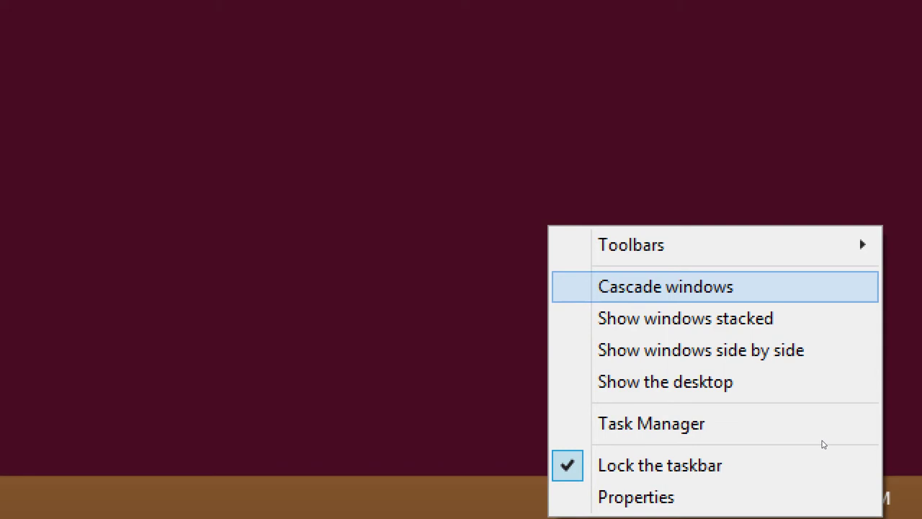
key(Down)
key(Down)
key(Down)
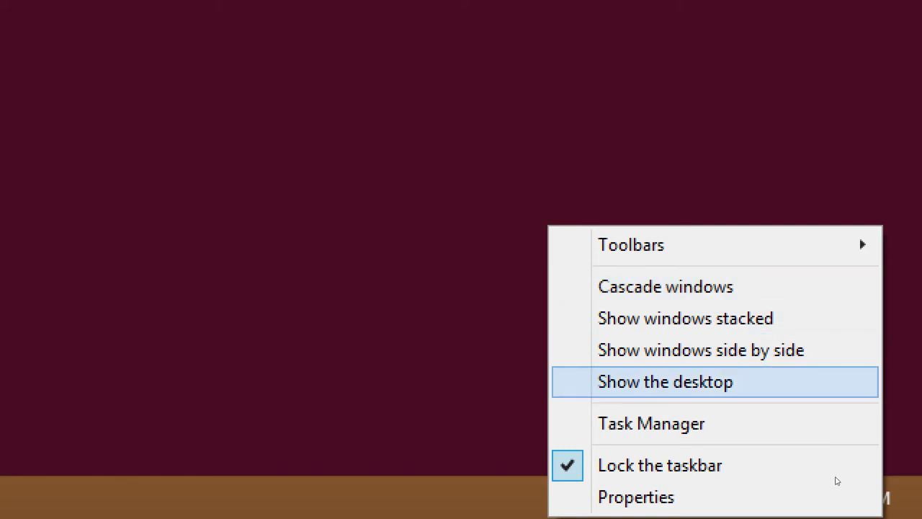
key(Up)
key(Up)
key(Up)
key(Up)
key(Right)
key(Down)
key(Down)
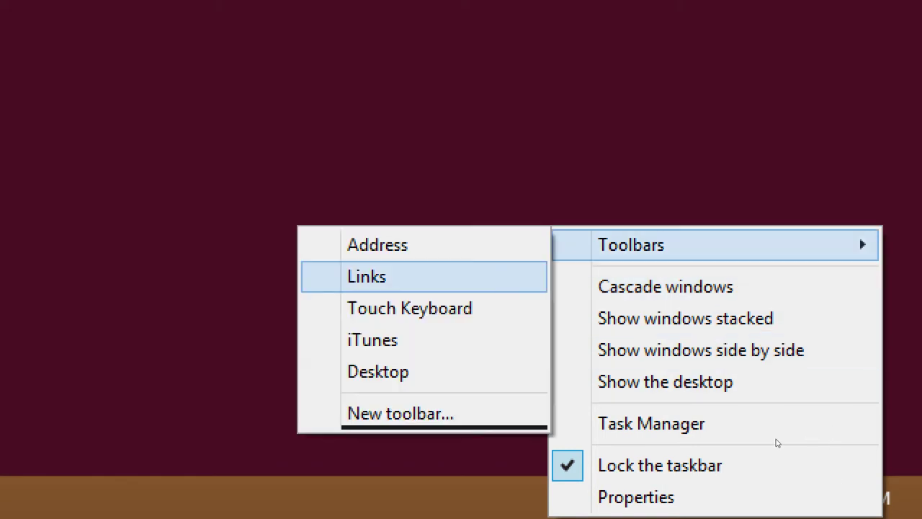
key(Down)
key(Down)
key(Down)
key(Return)
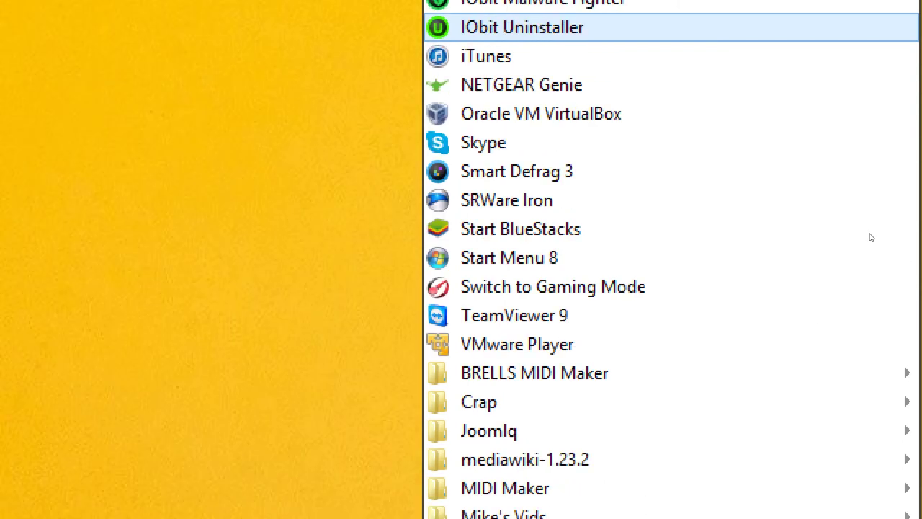
Step: Look through the Desktop toolbar's items, including the contents of the user folder and the Recycle Bin, and close the list
key(Up)
key(Up)
key(Up)
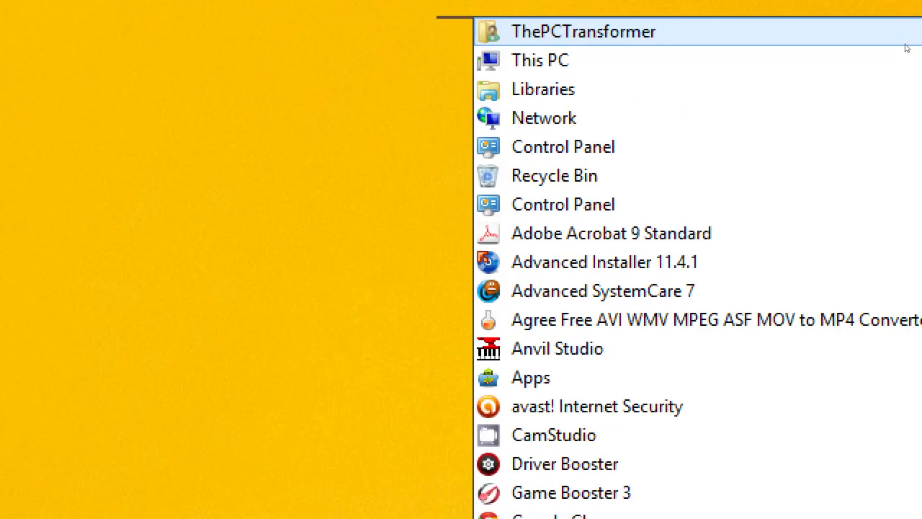
key(Right)
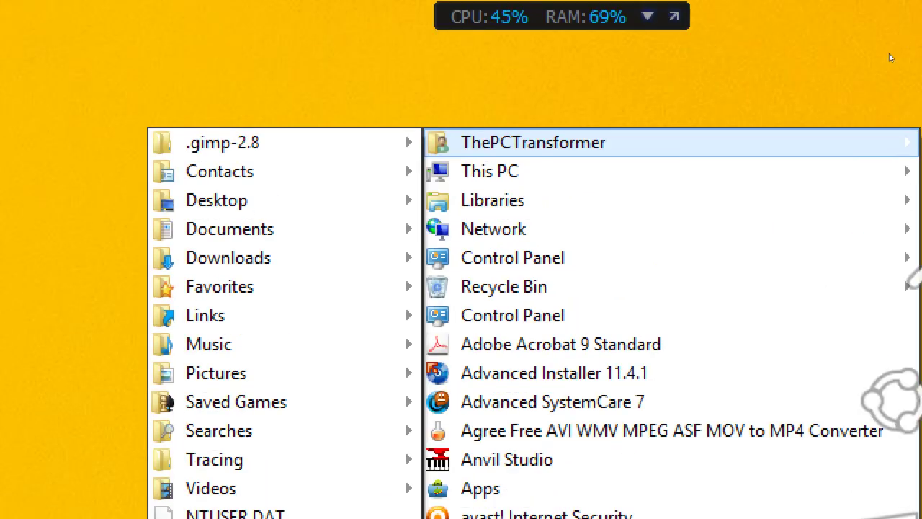
key(Left)
key(Down)
key(Down)
key(Down)
key(Down)
key(Down)
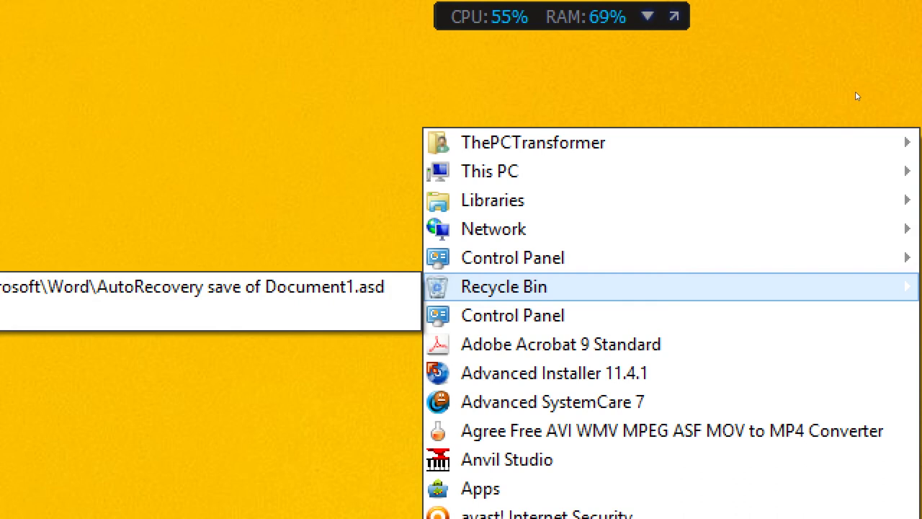
key(Down)
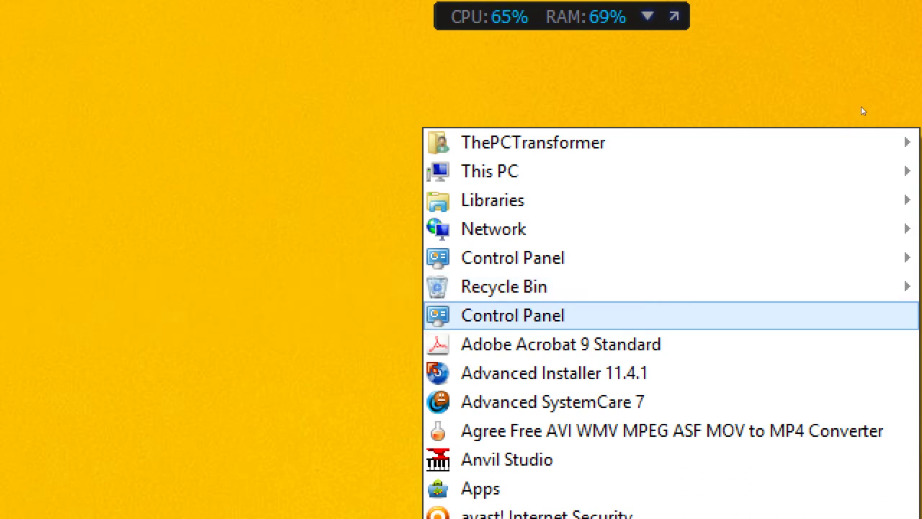
key(Up)
key(Down)
click(841, 106)
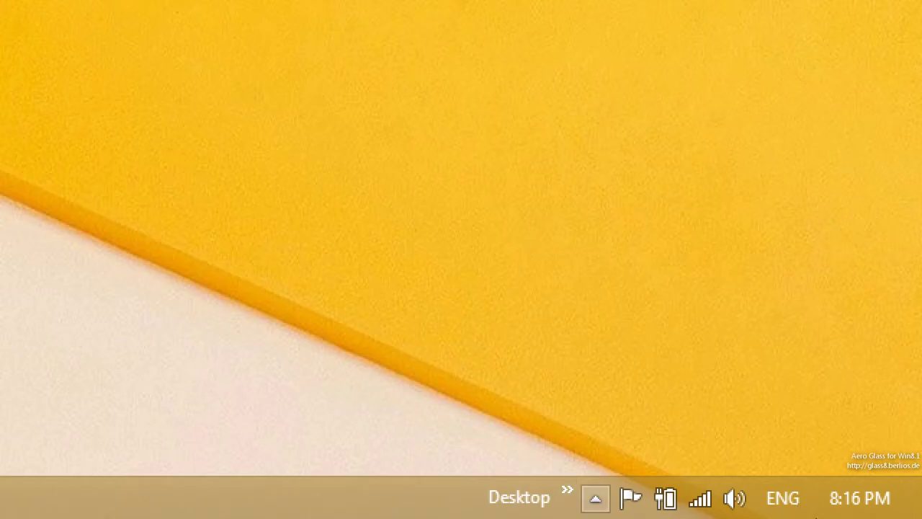
Step: Start creating a new taskbar toolbar from a folder
right_click(778, 496)
key(Down)
key(Down)
key(Down)
key(Down)
key(Down)
key(Down)
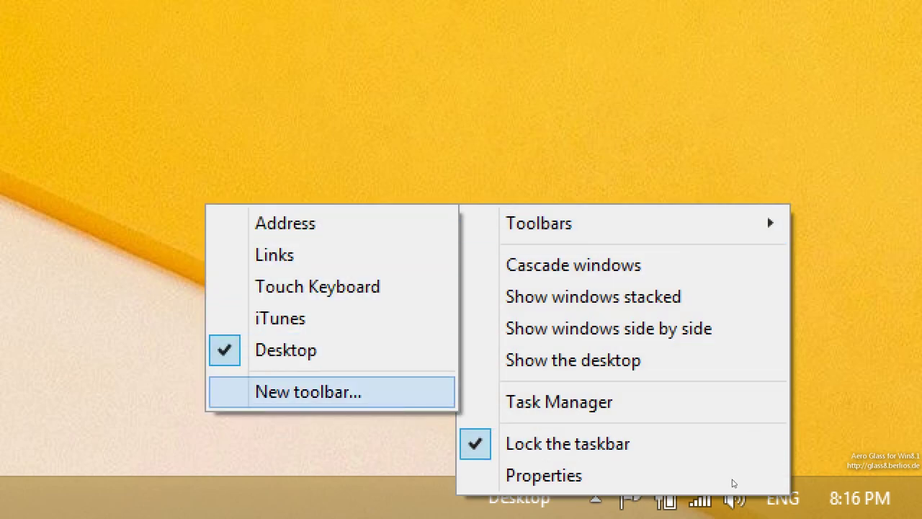
key(Escape)
key(Escape)
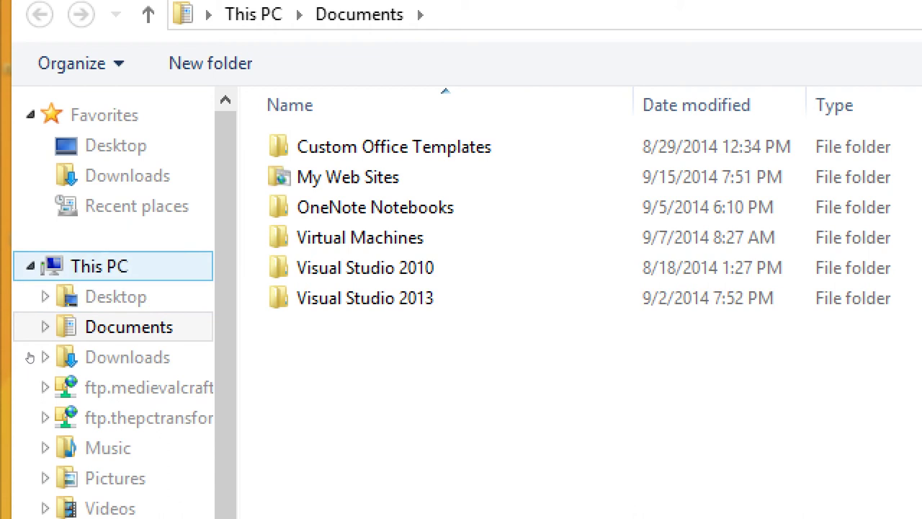
Step: Browse from Documents to the Desktop and open the user profile folder for the new toolbar
key(Down)
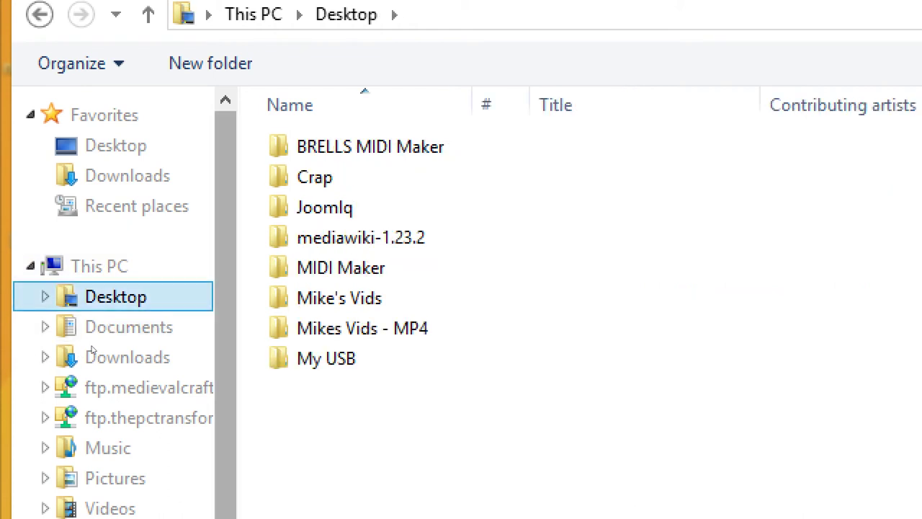
click(115, 145)
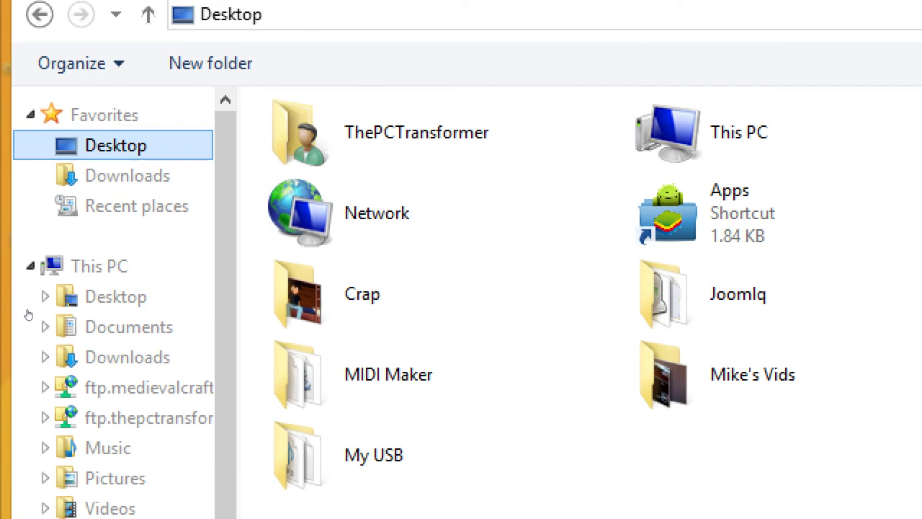
key(Tab)
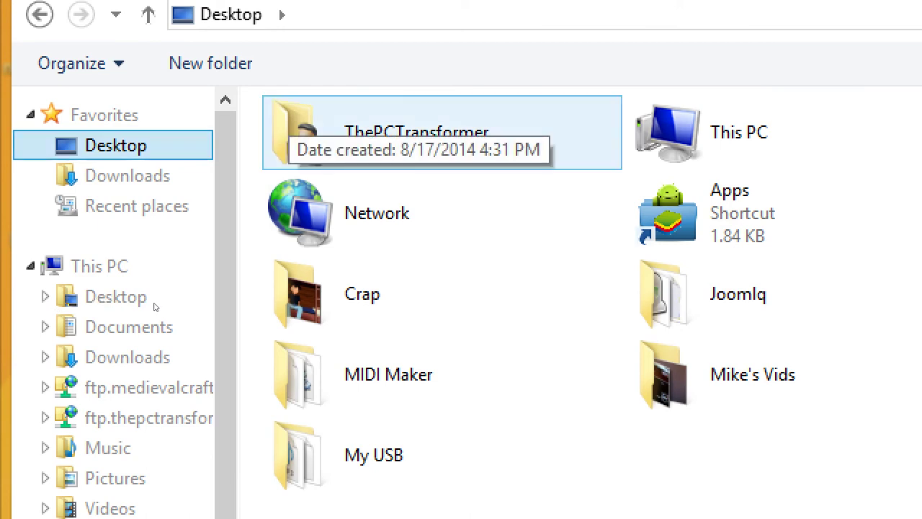
key(Down)
key(Right)
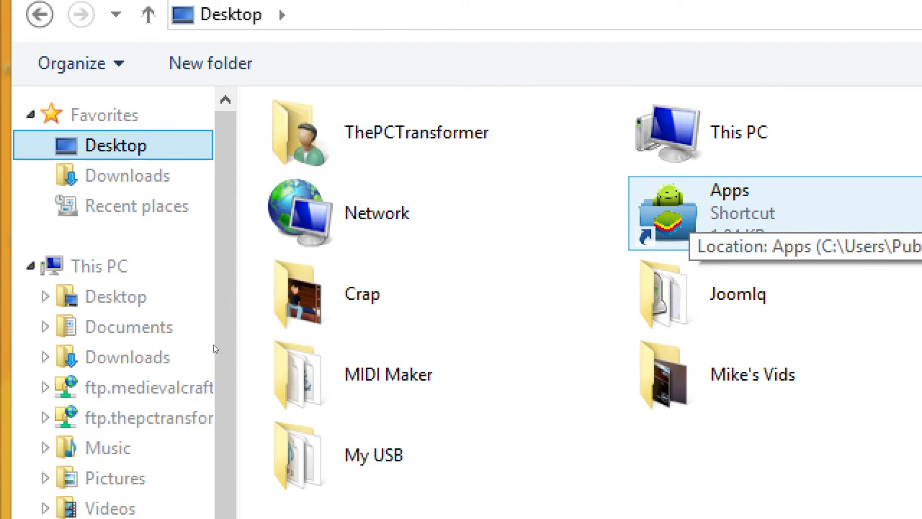
key(Right)
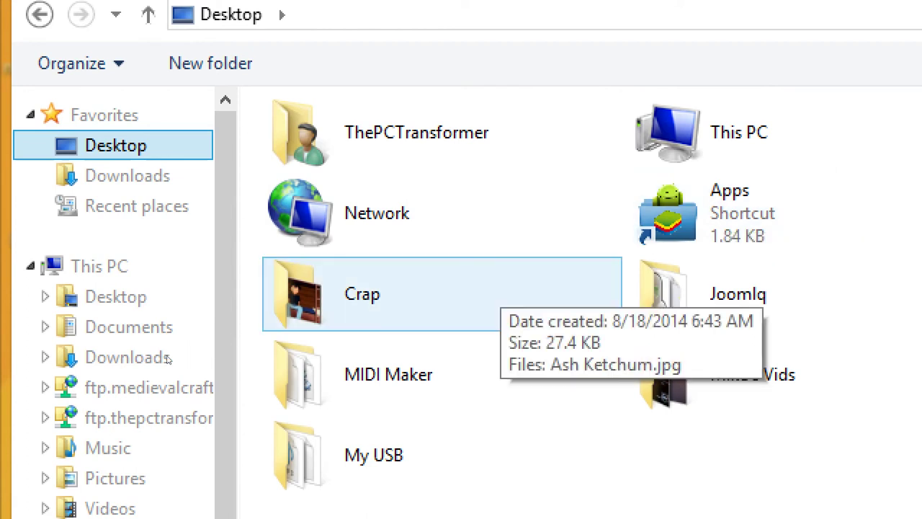
click(500, 291)
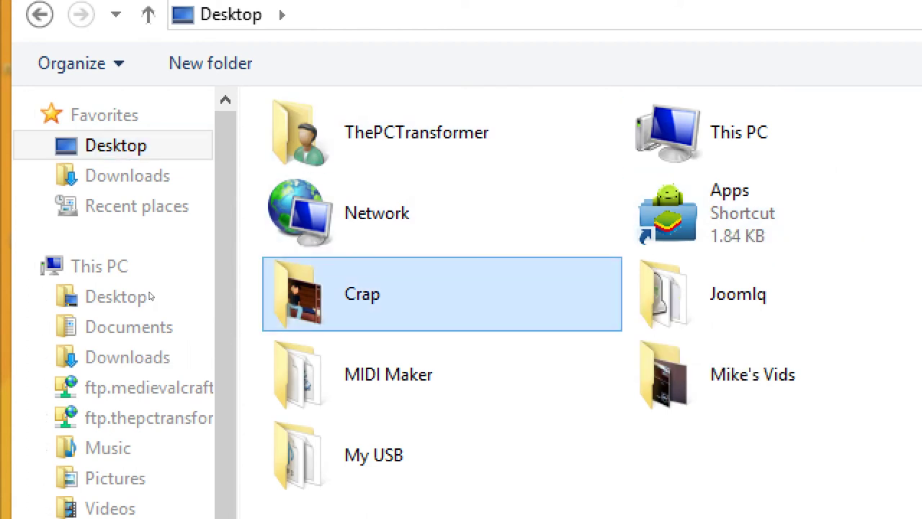
click(461, 151)
key(Return)
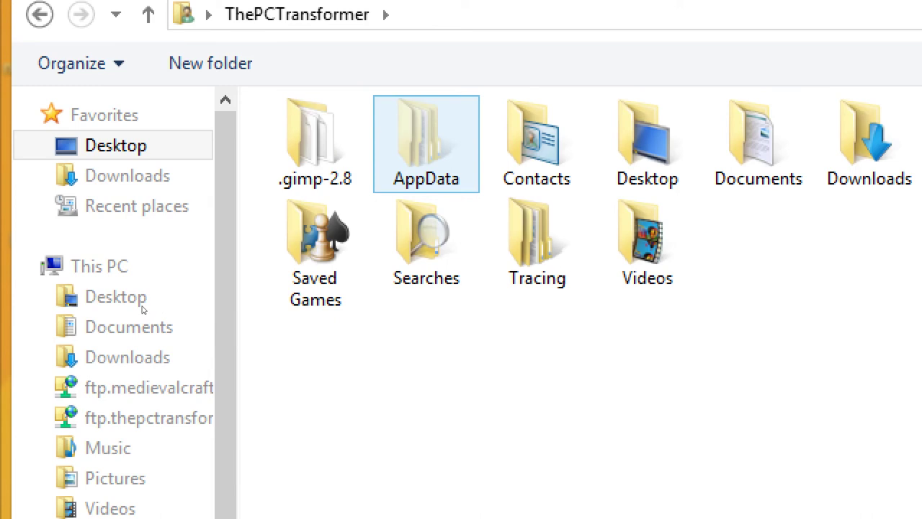
Step: Open the AppData folder and its Roaming subfolder
key(Return)
key(Down)
key(Down)
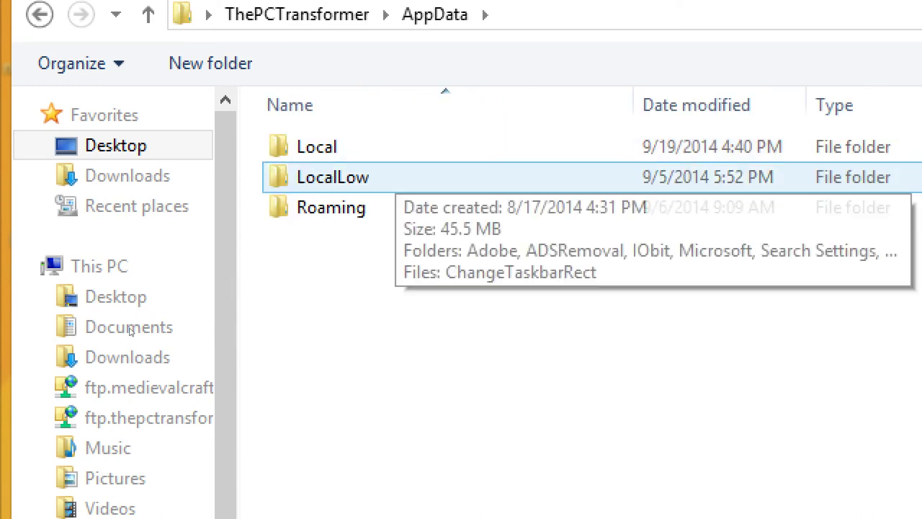
key(Return)
Step: Open the Microsoft folder inside Roaming
key(Down)
key(Down)
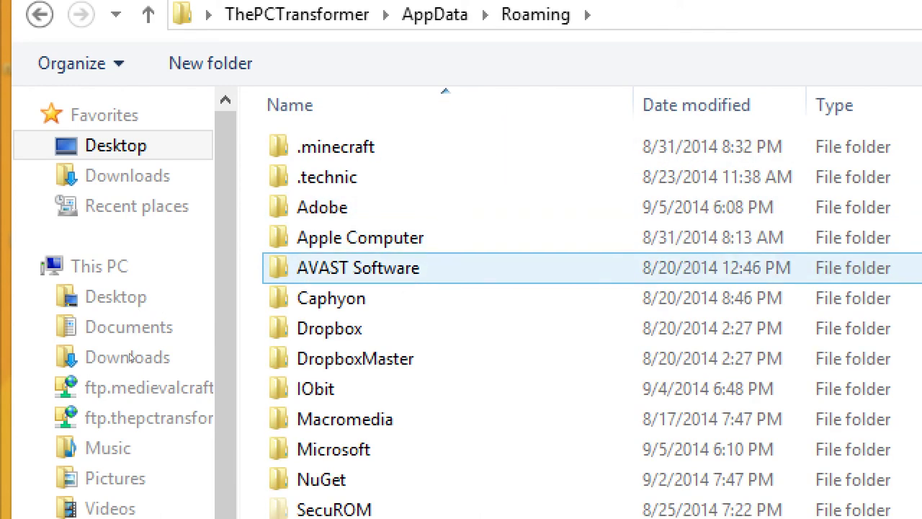
key(Down)
key(Down)
key(Down)
key(Down)
key(Down)
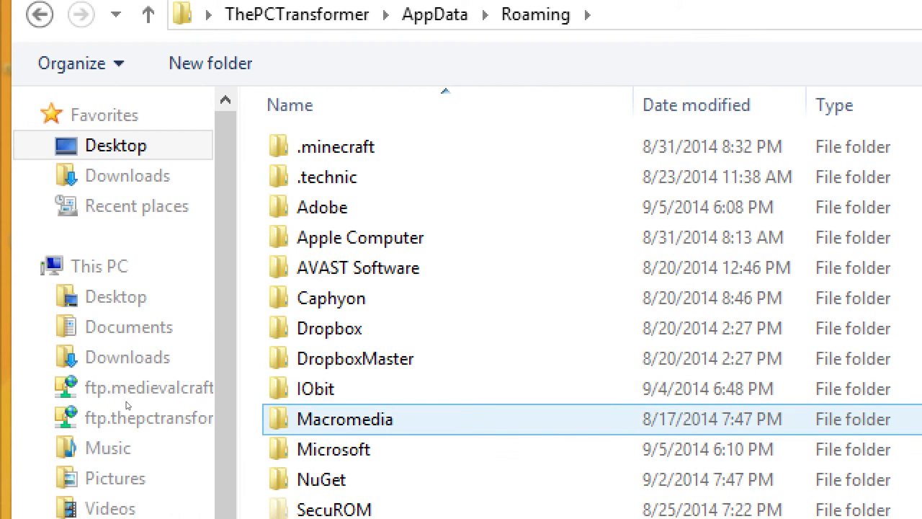
key(Down)
key(Down)
key(Down)
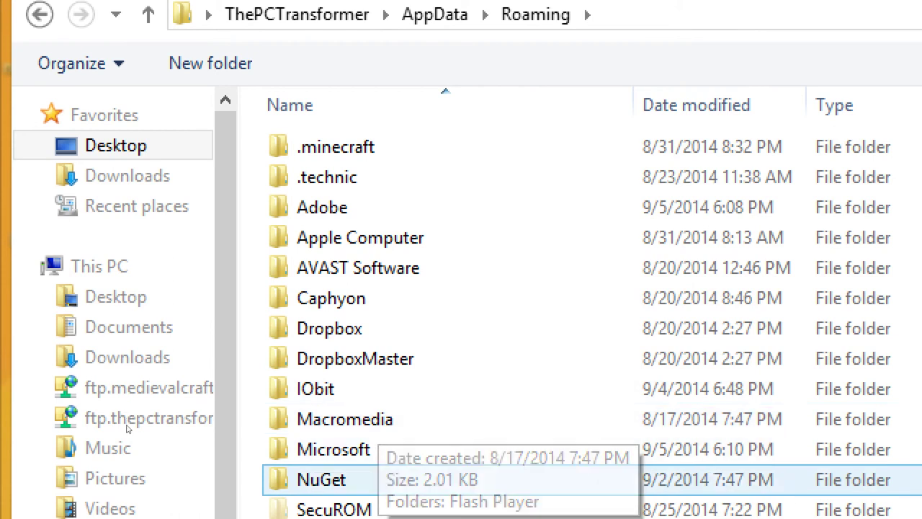
key(Up)
key(Up)
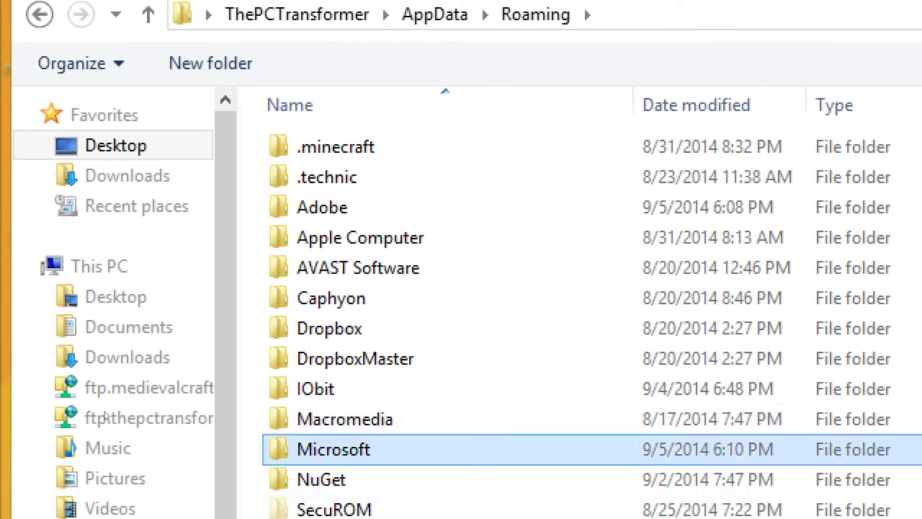
key(Return)
Step: Find and open the Windows folder inside the Microsoft folder
key(Up)
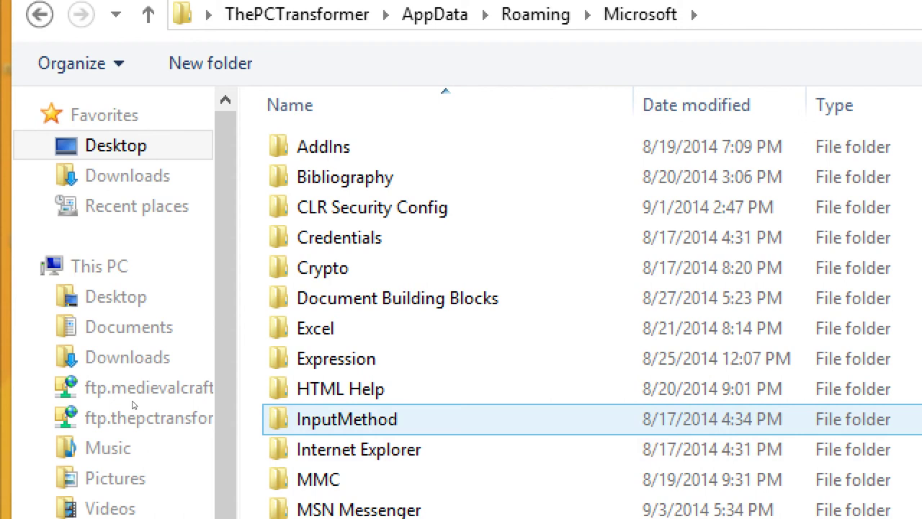
key(Down)
key(Down)
key(Down)
key(Down)
key(Down)
key(Down)
key(Down)
key(Down)
key(Down)
key(Down)
key(Down)
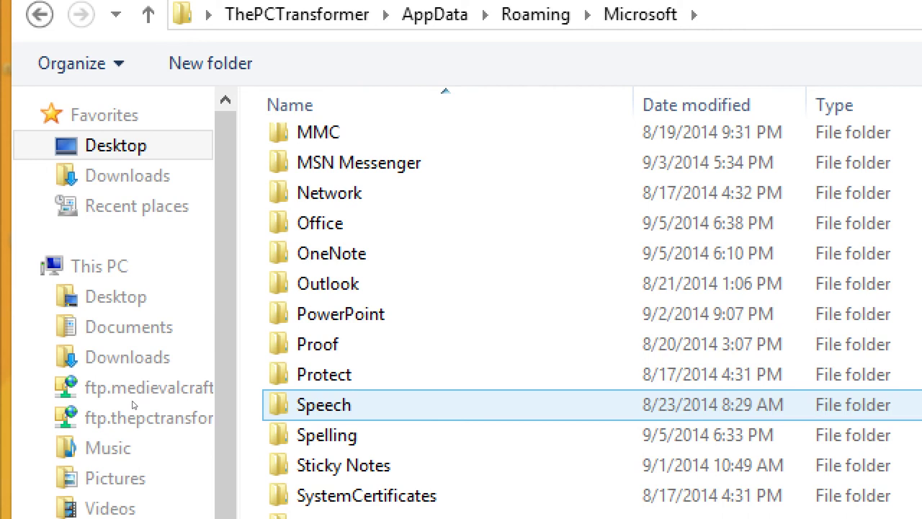
key(Down)
key(Down)
key(Down)
key(Down)
key(Down)
key(Down)
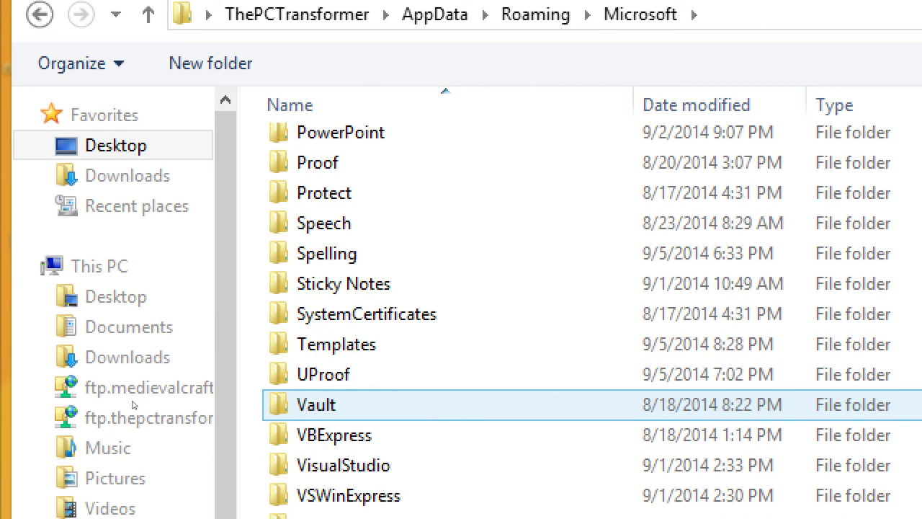
key(Down)
key(Down)
key(Down)
key(Down)
key(Down)
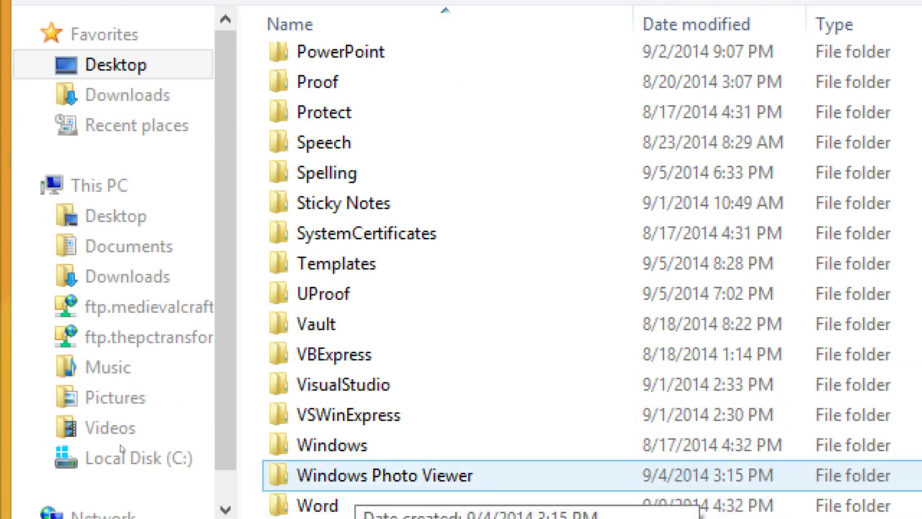
key(Up)
key(Return)
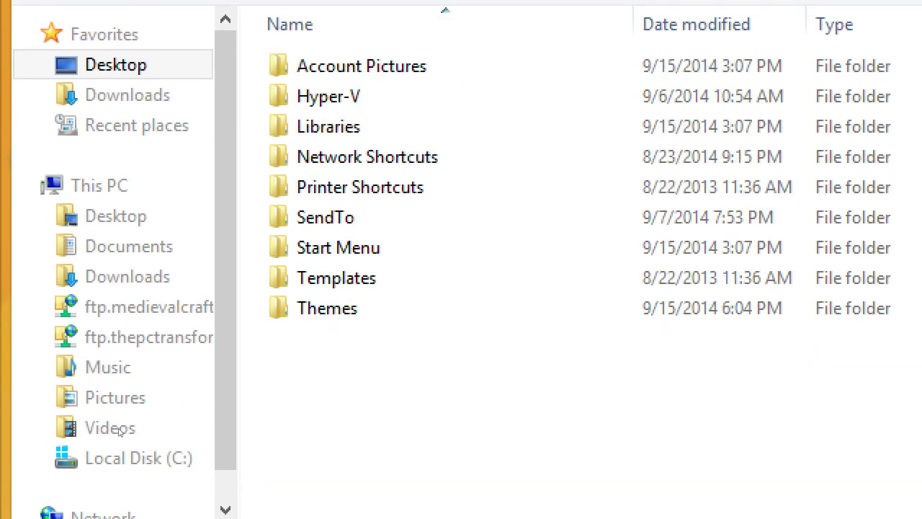
Step: Open the Start Menu folder and choose its Programs folder as the new taskbar toolbar
key(t)
key(Up)
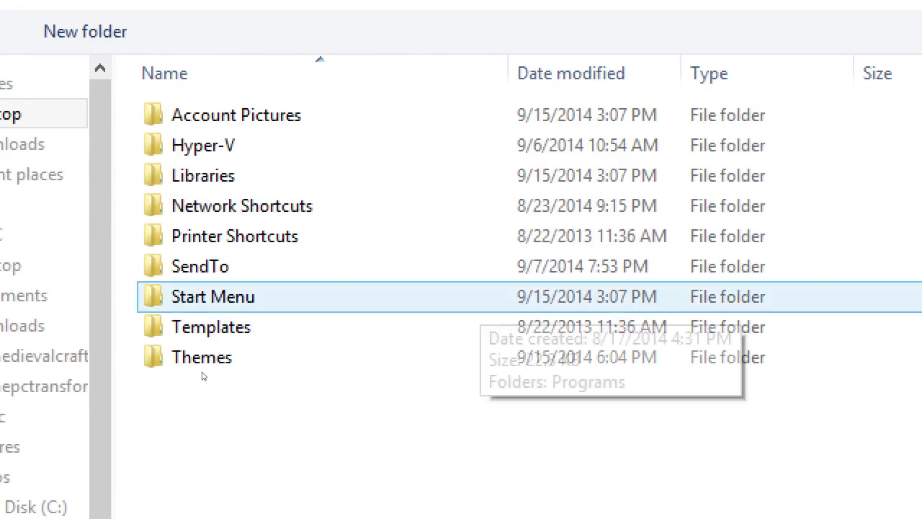
key(Return)
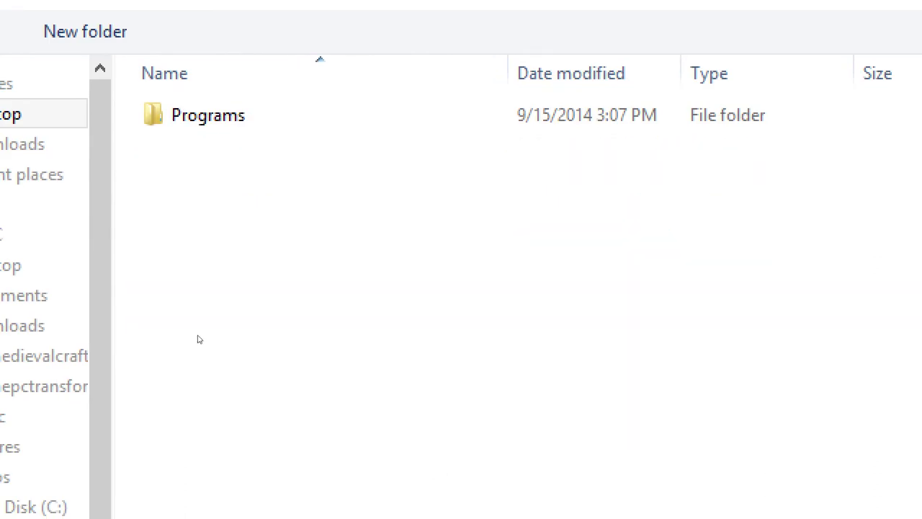
click(208, 114)
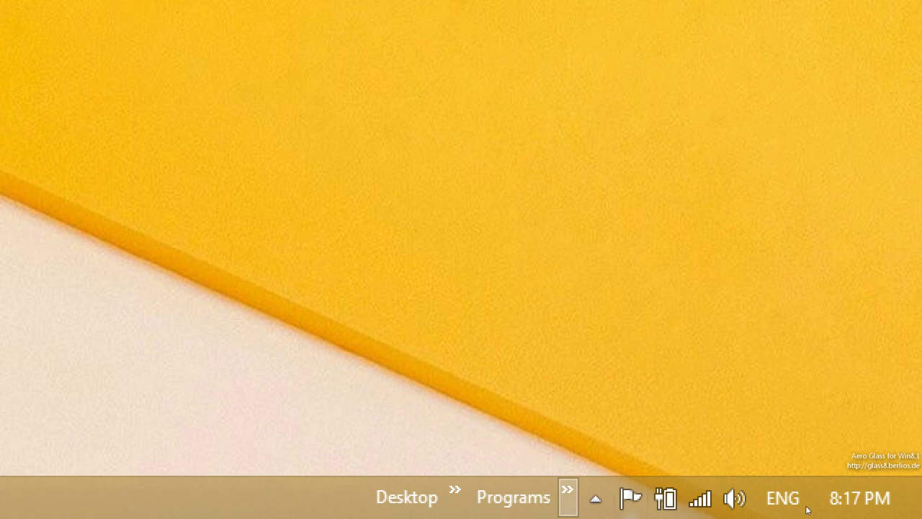
Step: Look through the program folders in the new Programs toolbar, including Windows Accessories, Debugmode and Dropbox
click(567, 497)
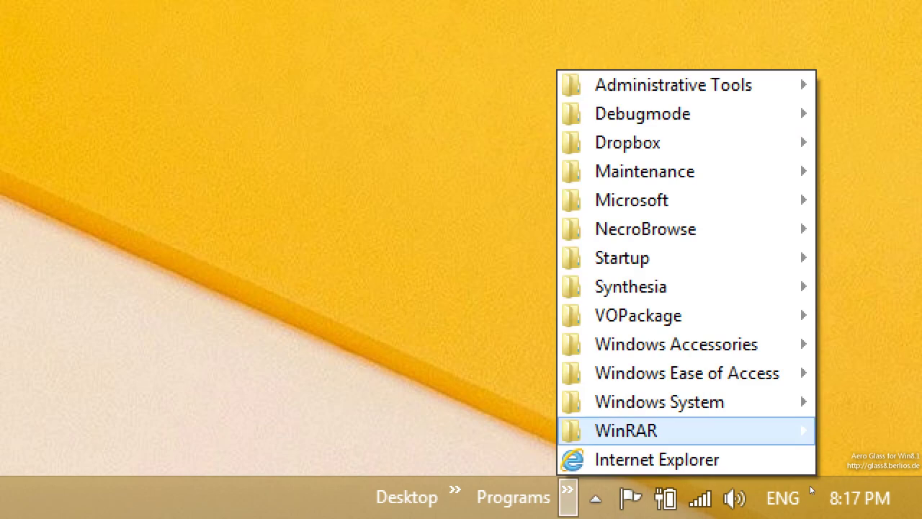
mouse_move(648, 373)
key(Up)
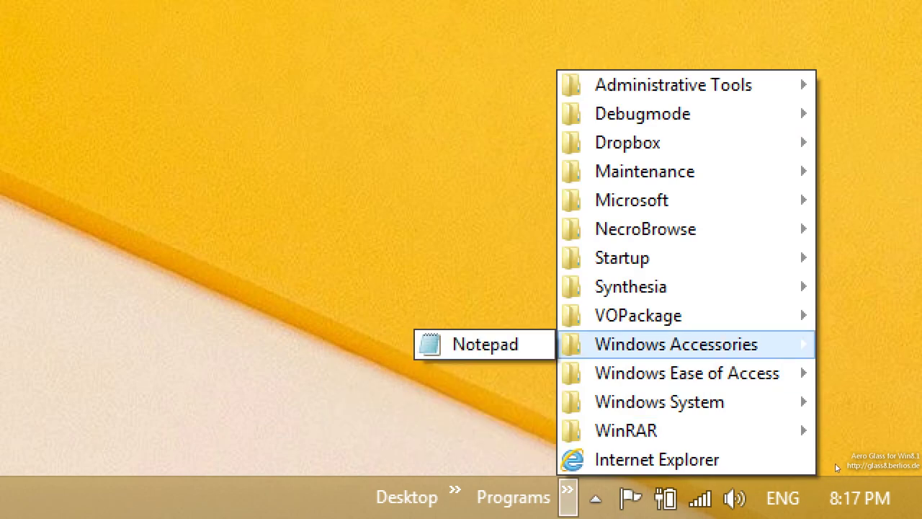
key(Up)
key(Up)
key(Up)
key(Up)
key(Up)
key(Up)
key(Up)
key(Up)
key(Up)
key(Down)
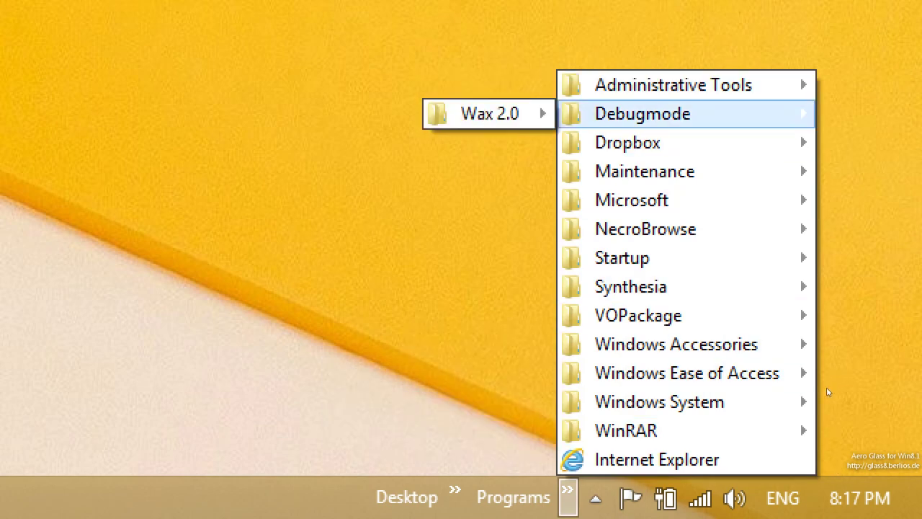
key(Down)
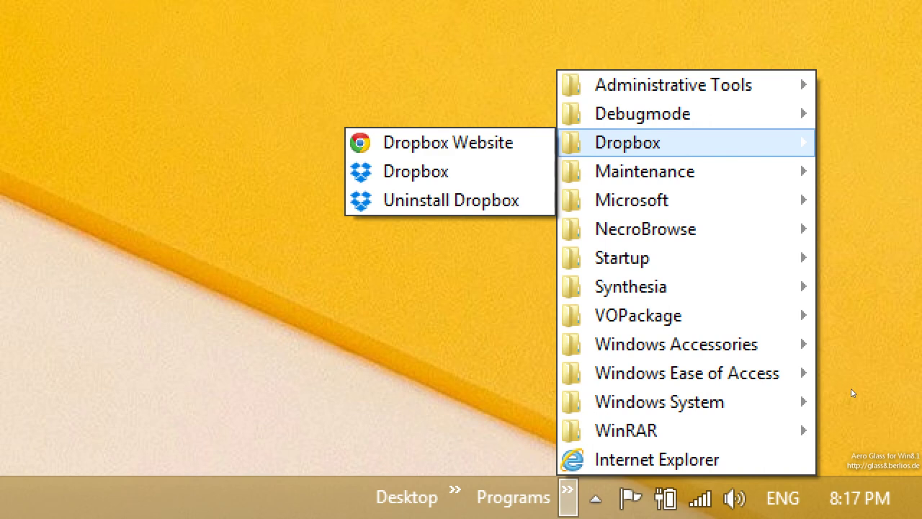
key(Down)
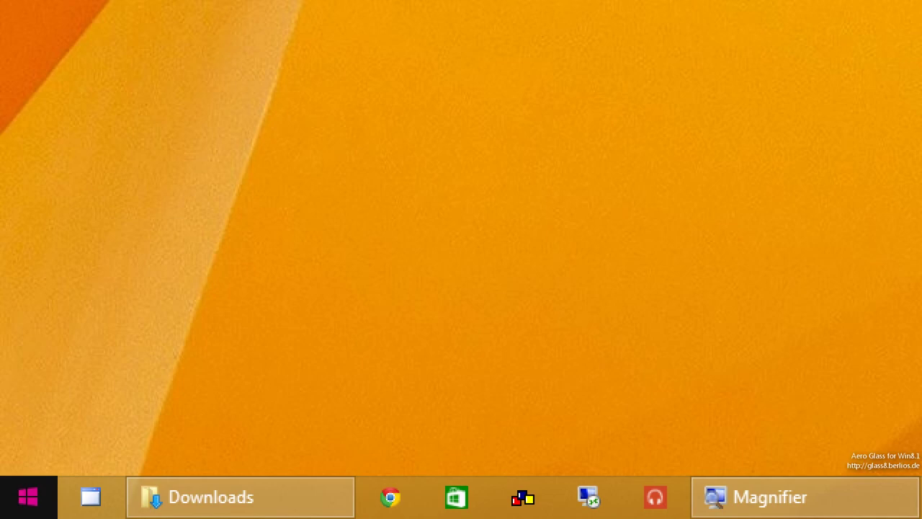
Step: Show the Start screen and return to the desktop
click(27, 496)
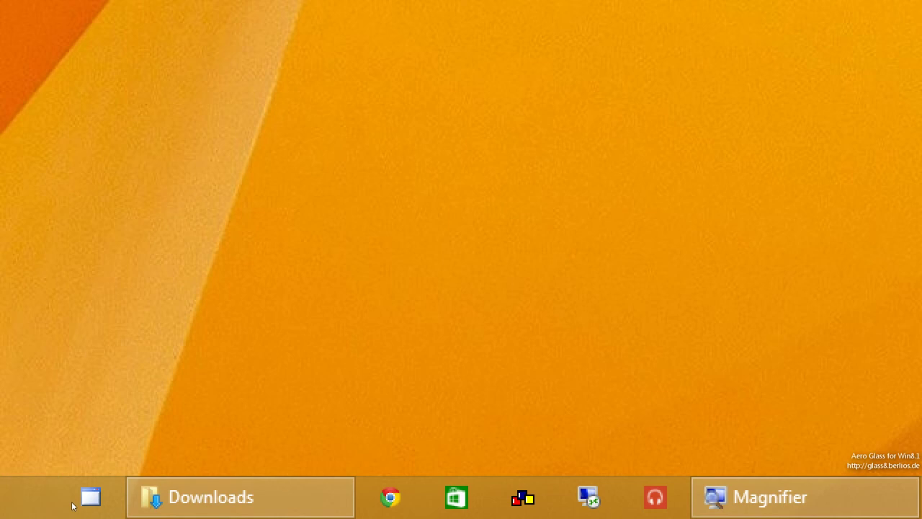
click(22, 500)
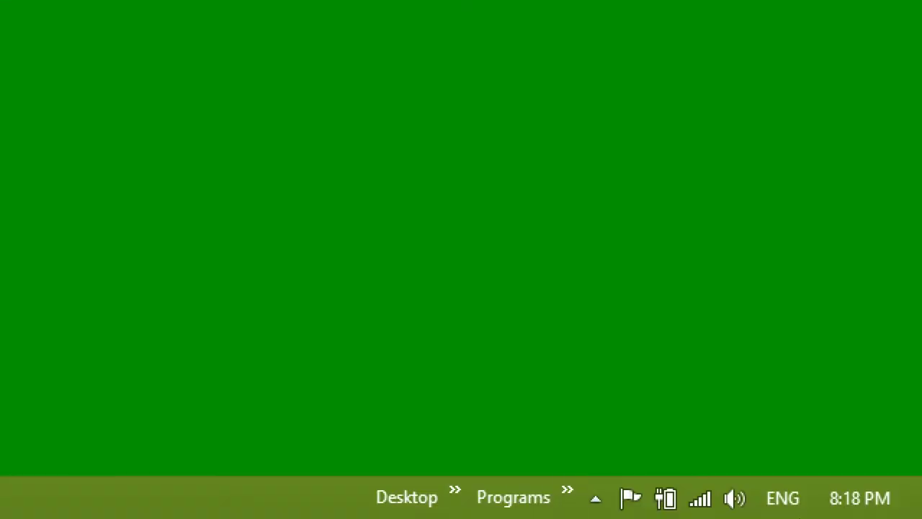
Step: Launch Play Synthesia from the Synthesia folder of the Programs toolbar
click(567, 496)
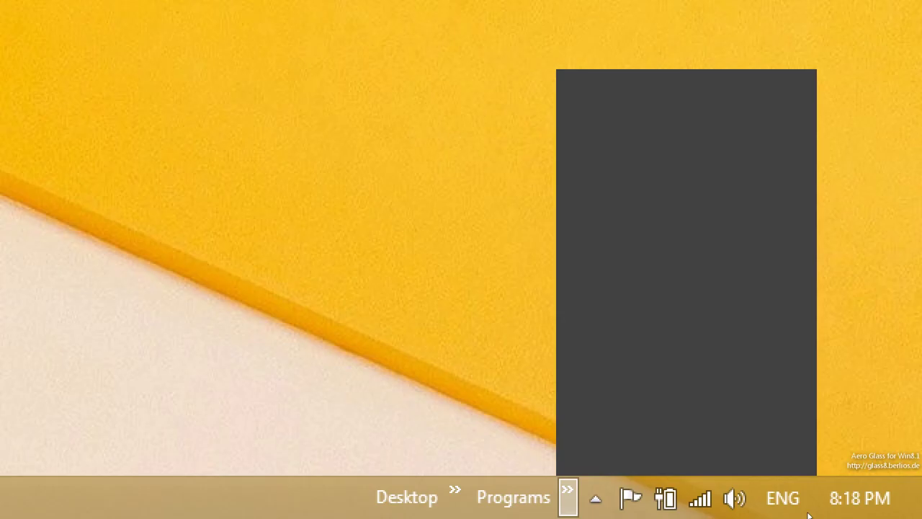
mouse_move(686, 315)
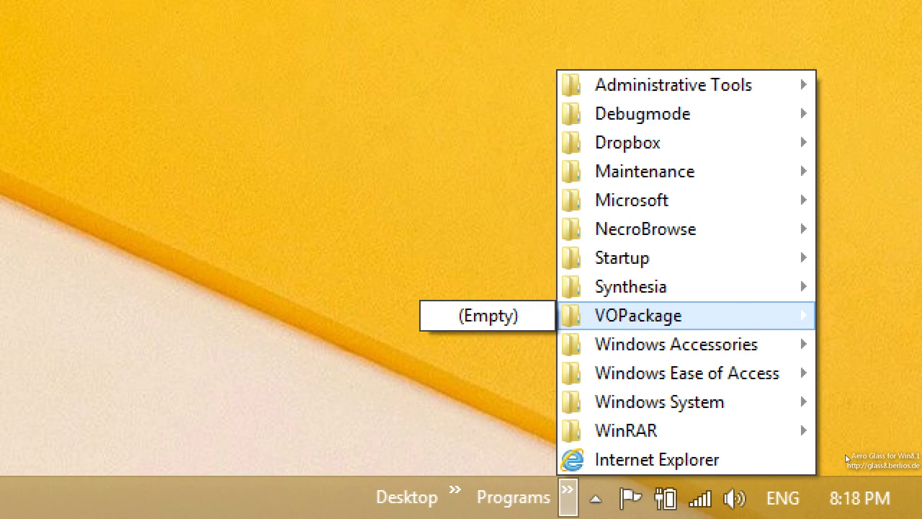
key(Up)
key(Right)
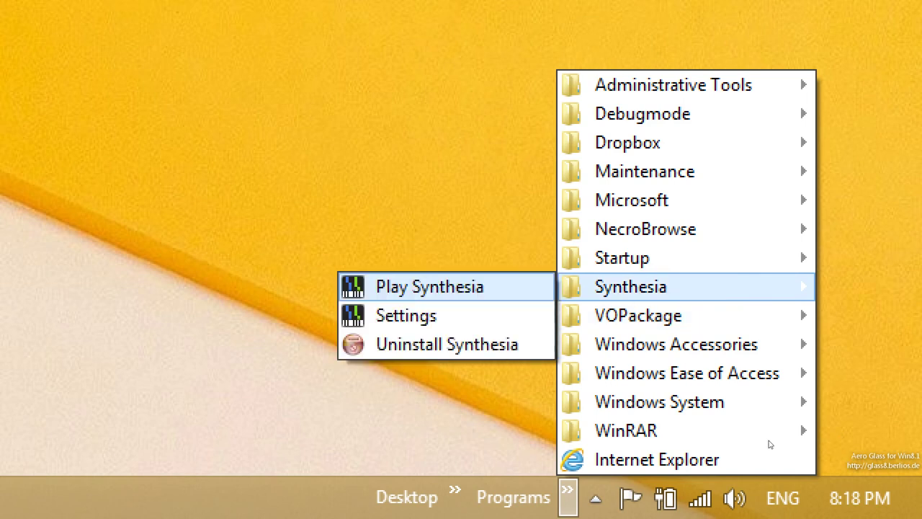
key(Return)
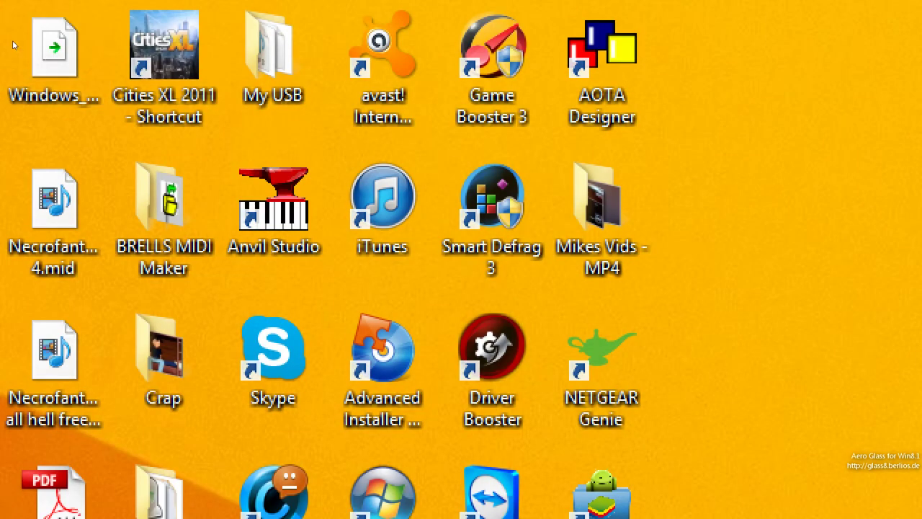
key(Right)
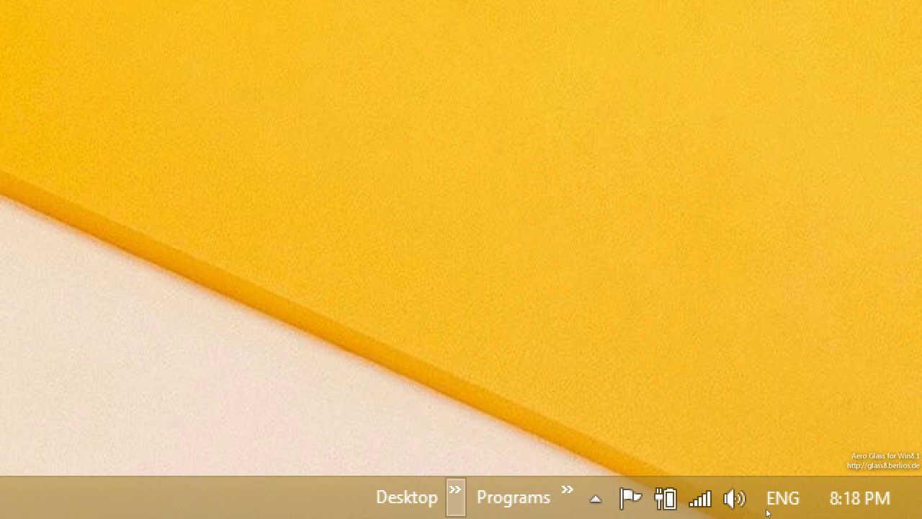
Step: Unlock the taskbar and move the Programs toolbar ahead of the Desktop toolbar, widening it toward the app icons
right_click(729, 508)
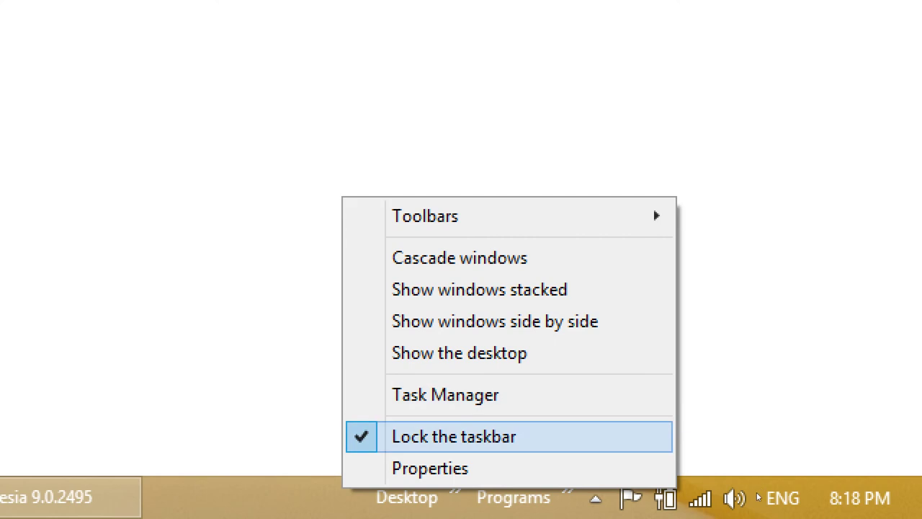
key(Return)
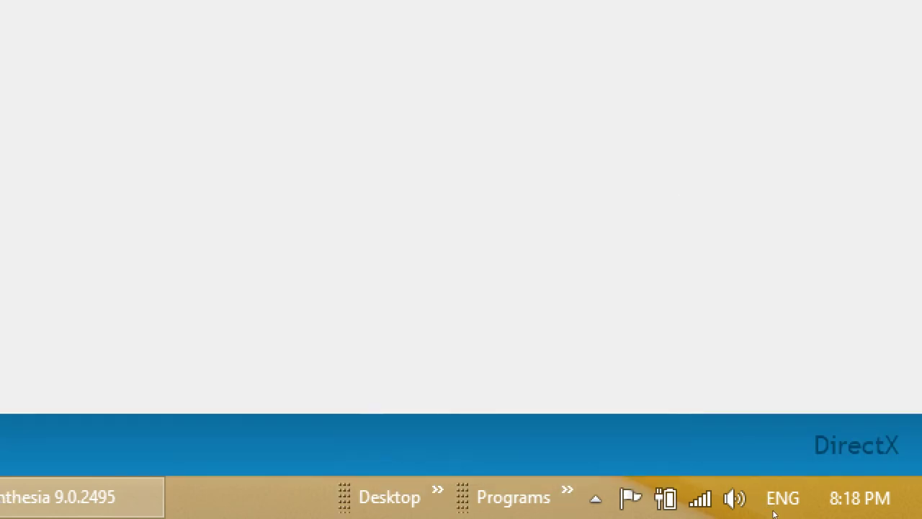
drag(463, 497, 0, 497)
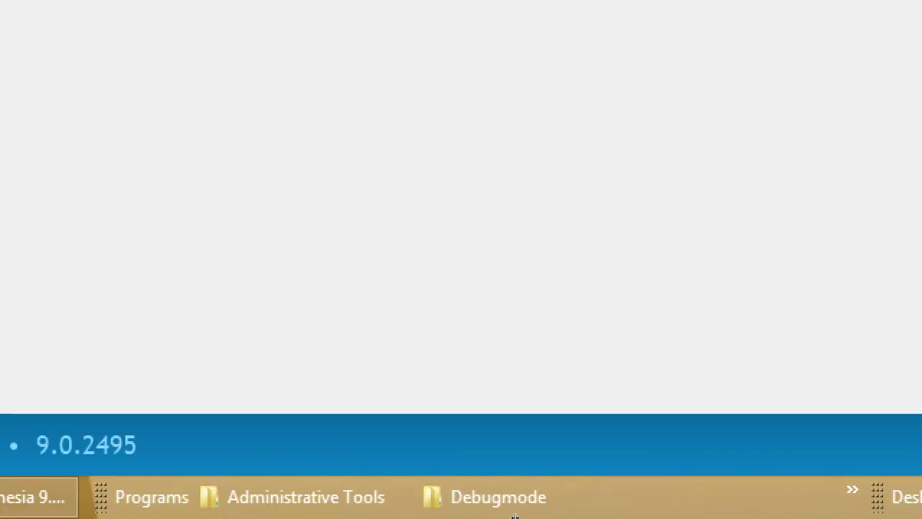
drag(515, 517, 15, 516)
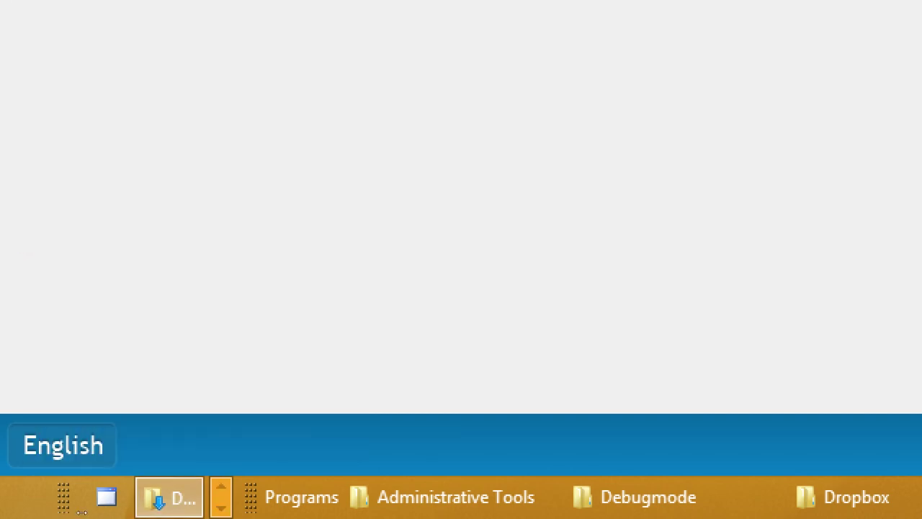
drag(83, 511, 165, 510)
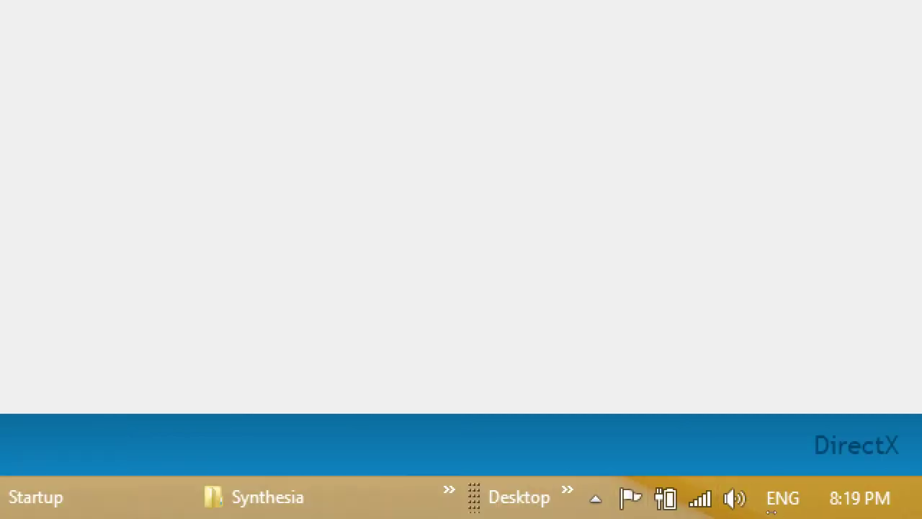
Step: Try widening and shrinking the Desktop toolbar, and view the overflow items of the Programs toolbar
drag(473, 497, 344, 497)
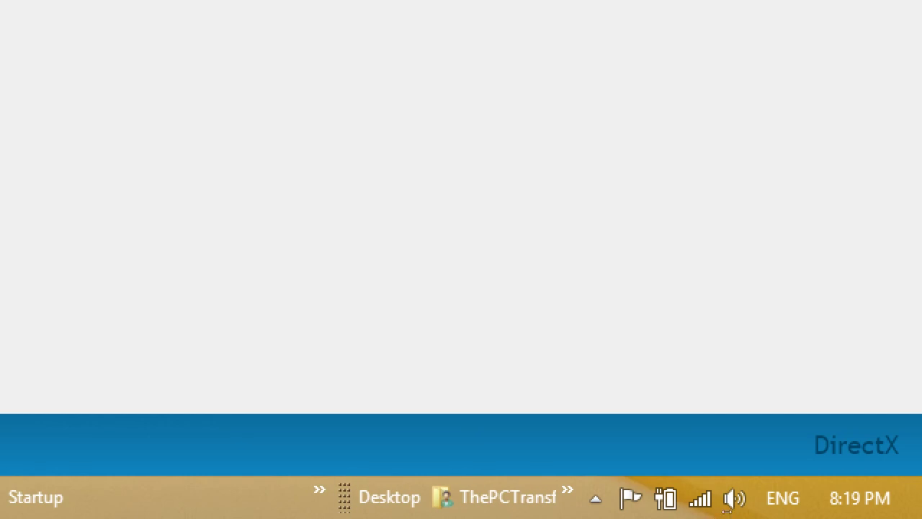
drag(344, 497, 474, 497)
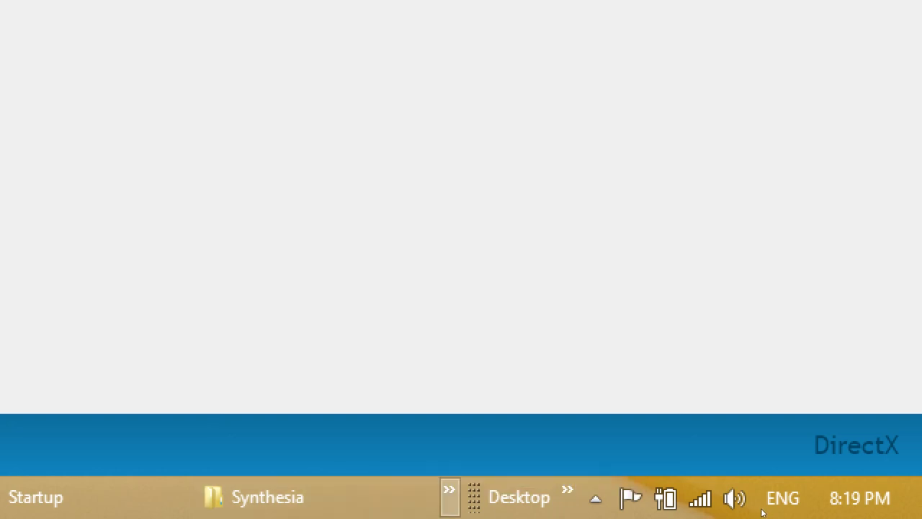
key(Return)
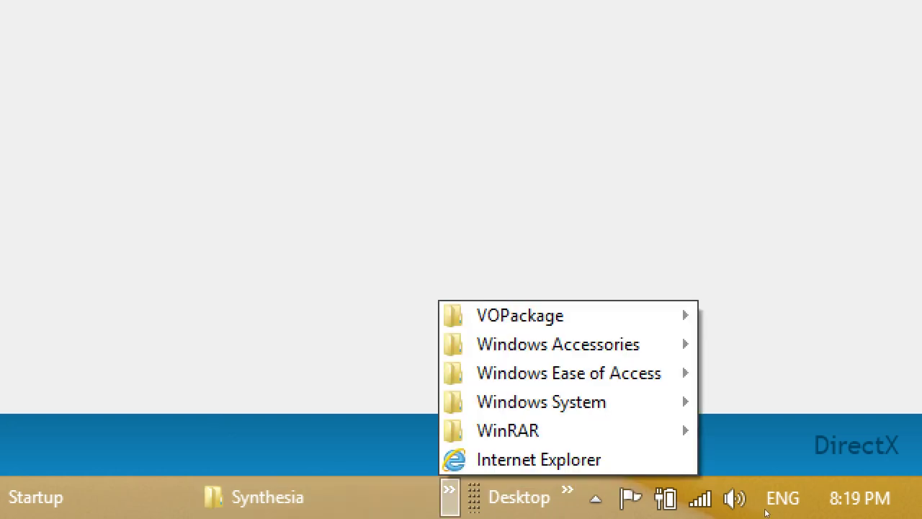
key(Escape)
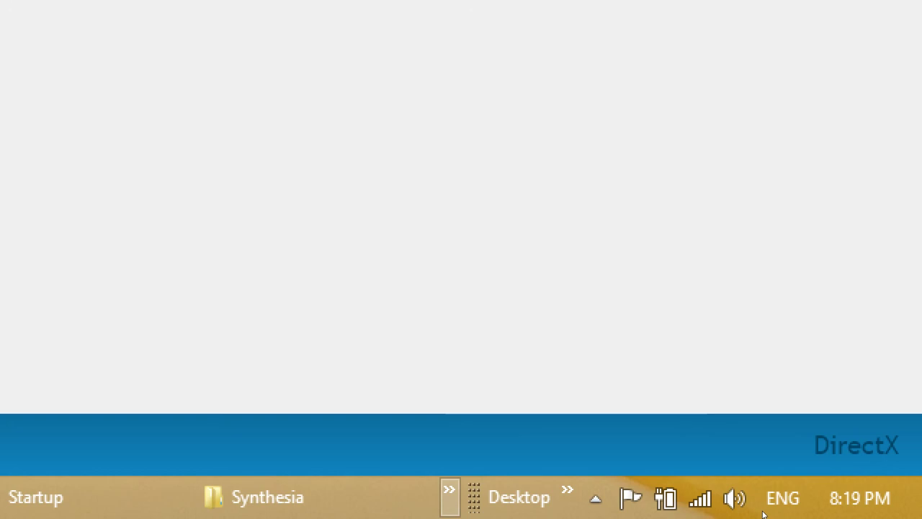
key(Escape)
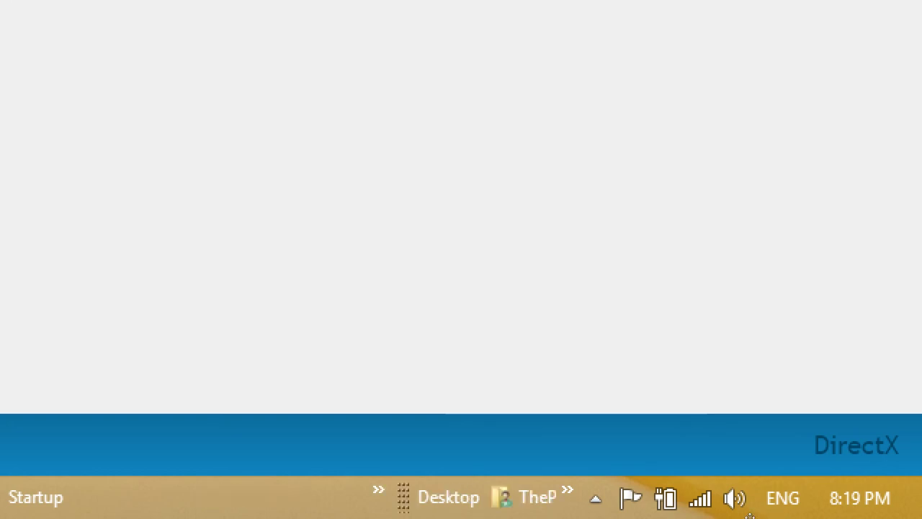
Step: Place the Programs toolbar between the Start button and the app icons, and shrink it to just its name
key(Tab)
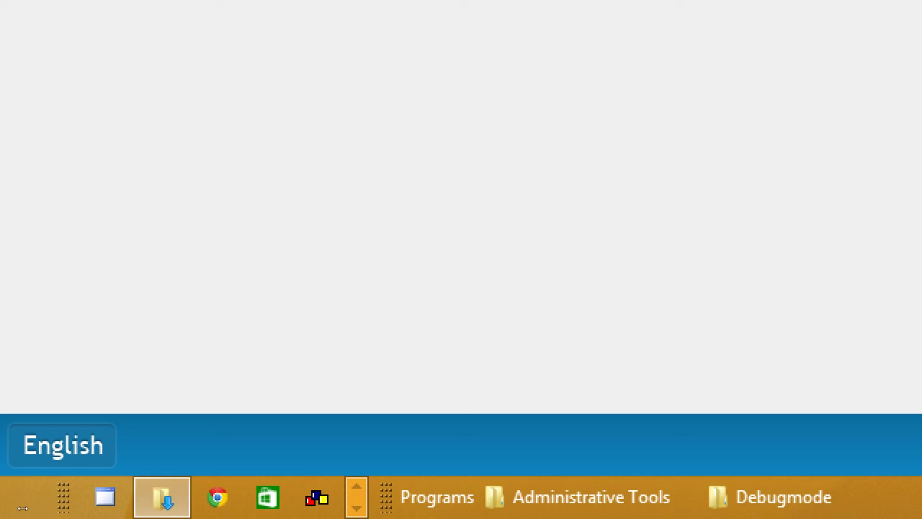
drag(22, 507, 921, 516)
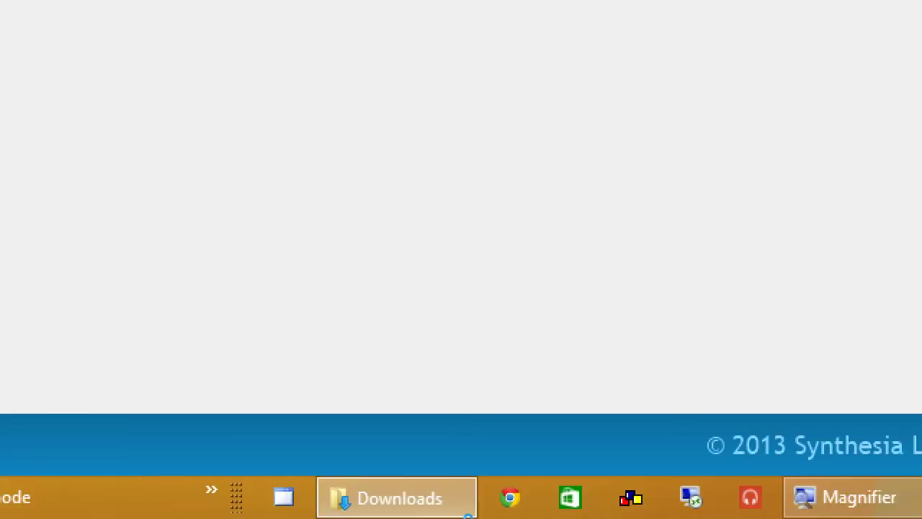
drag(468, 517, 478, 517)
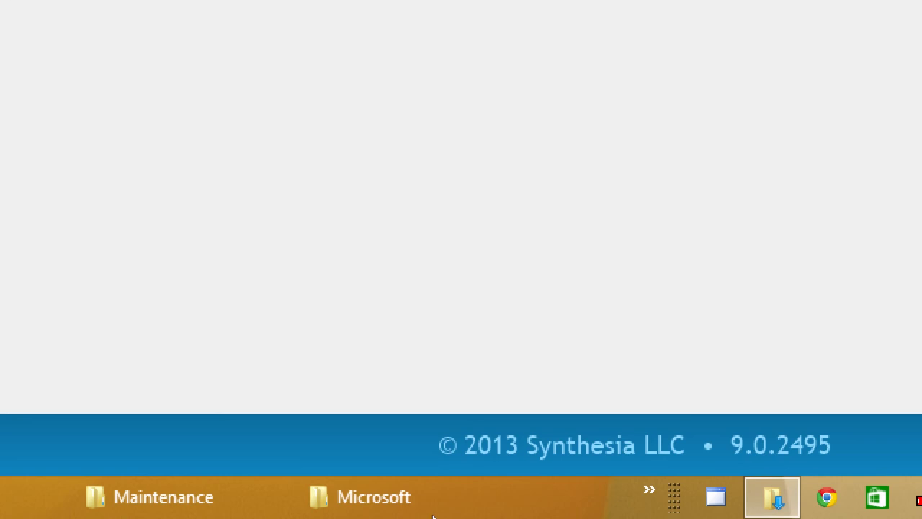
drag(674, 496, 478, 497)
drag(400, 514, 363, 514)
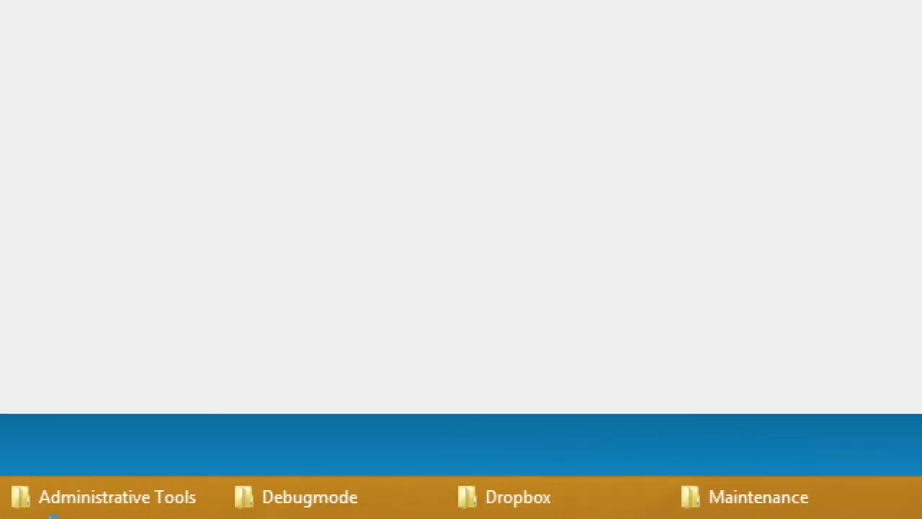
drag(6, 508, 0, 507)
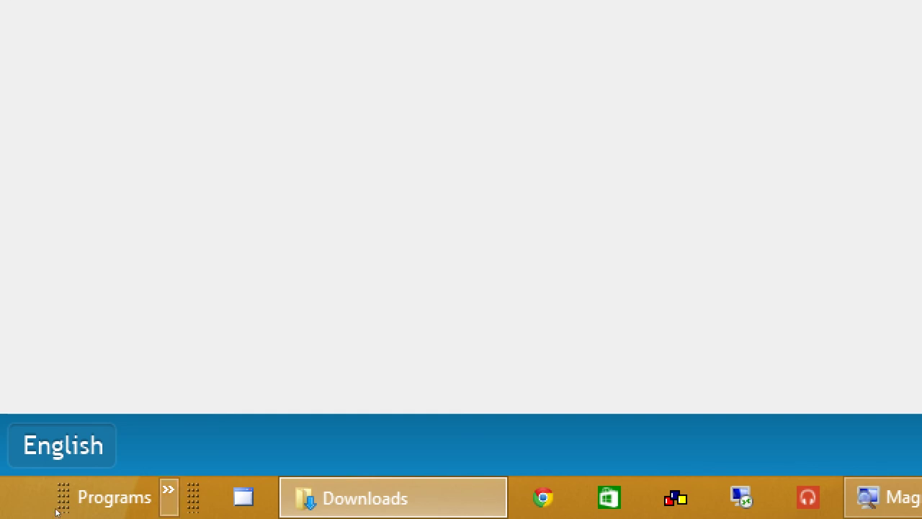
Step: Show the overflow list of program folders in the Programs toolbar beside the Start button
click(169, 496)
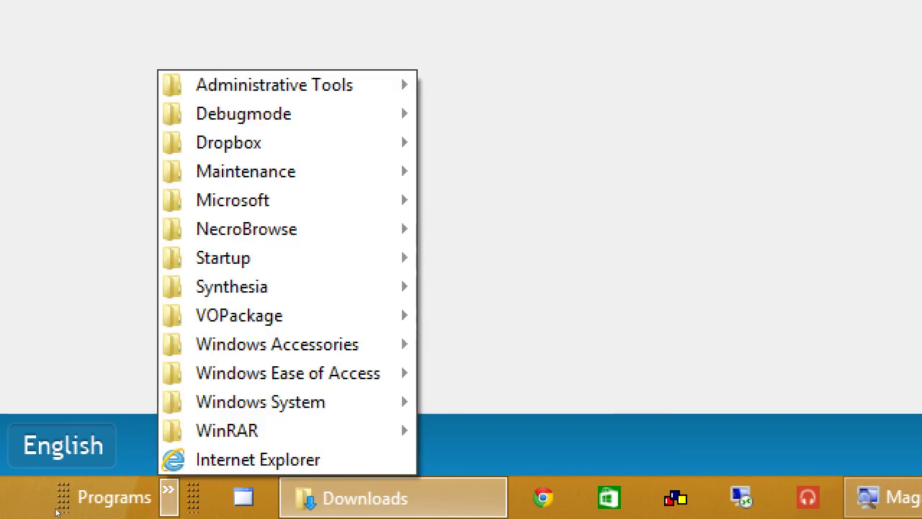
key(Down)
key(Down)
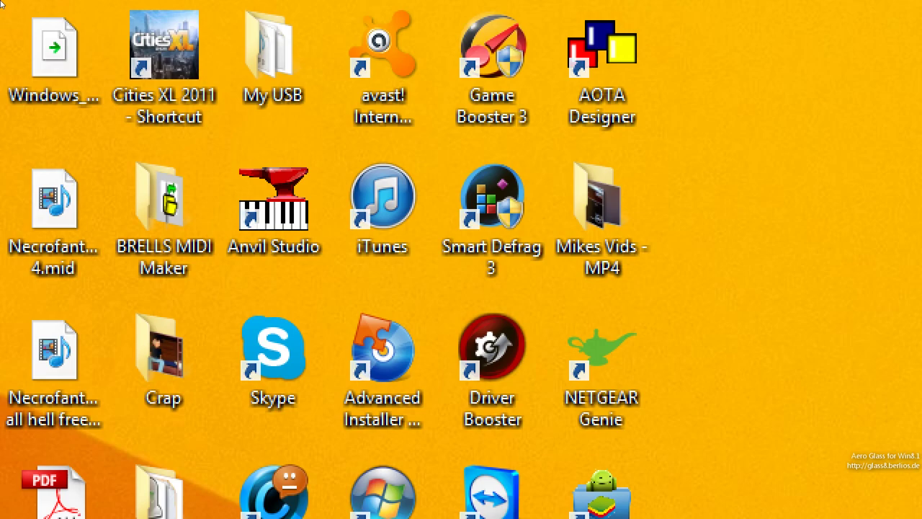
mouse_move(0, 1)
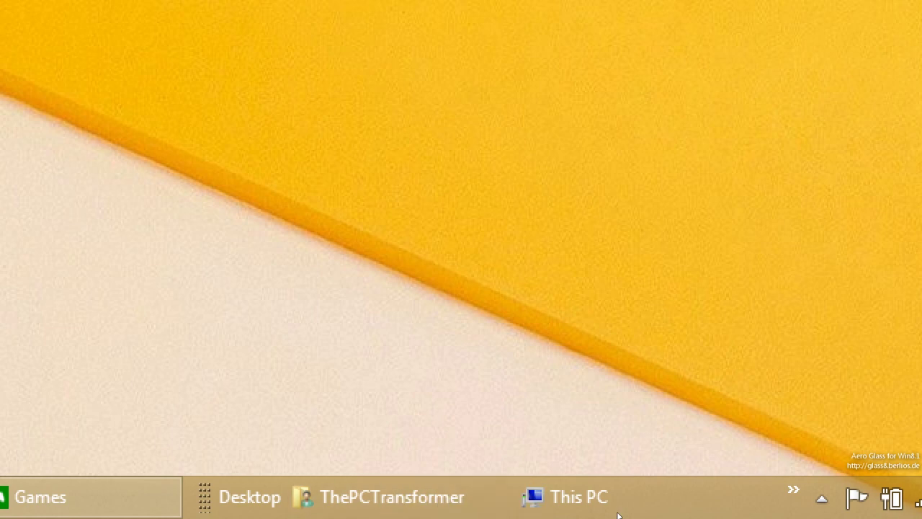
drag(617, 513, 2, 514)
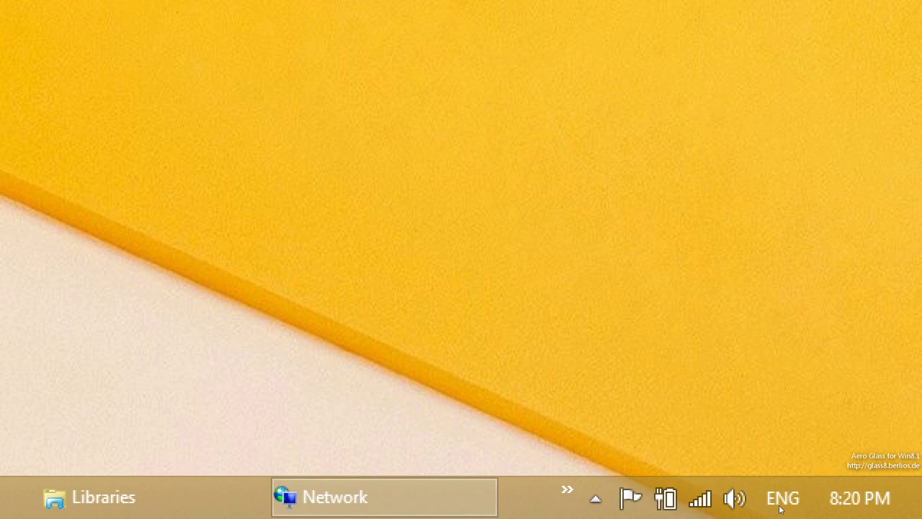
right_click(494, 495)
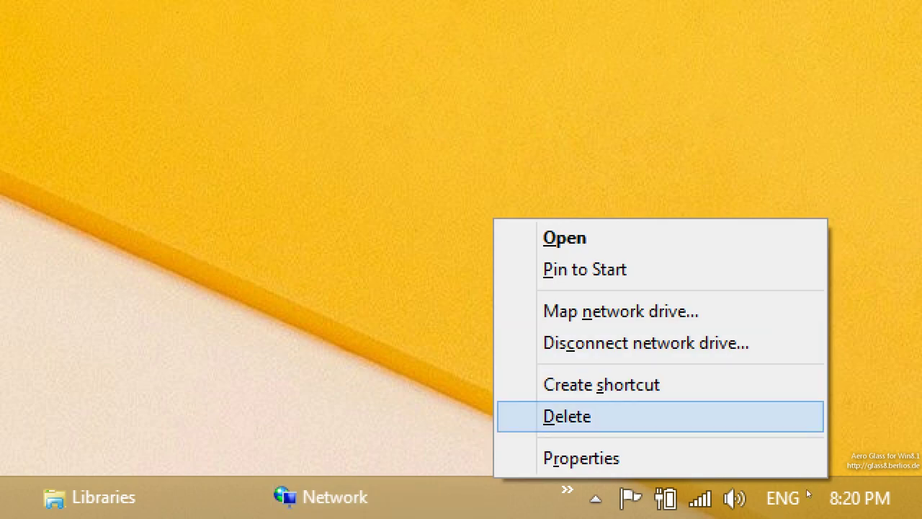
key(Up)
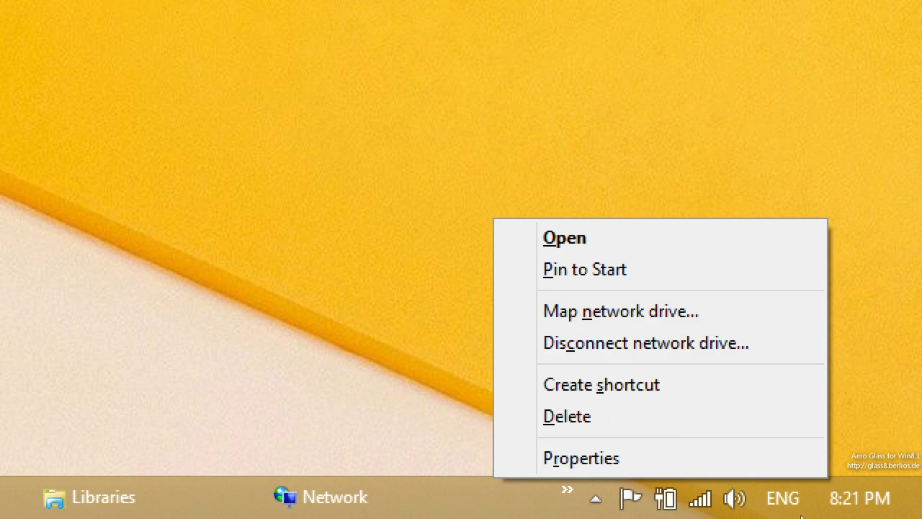
click(567, 495)
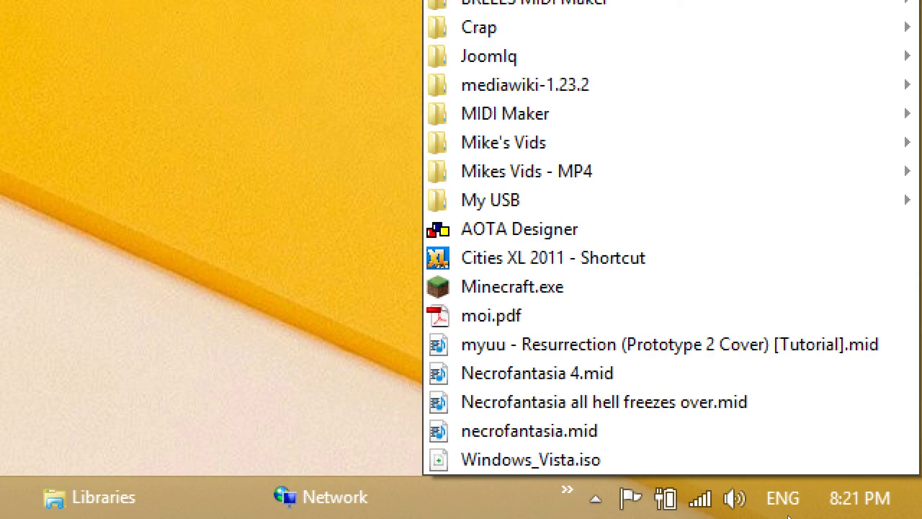
key(Escape)
Step: Remove the Desktop toolbar from the taskbar by turning it off among the taskbar's toolbars
key(shift+F10)
key(Up)
key(Up)
key(Up)
key(Up)
key(Up)
key(Up)
key(Up)
key(Up)
key(Right)
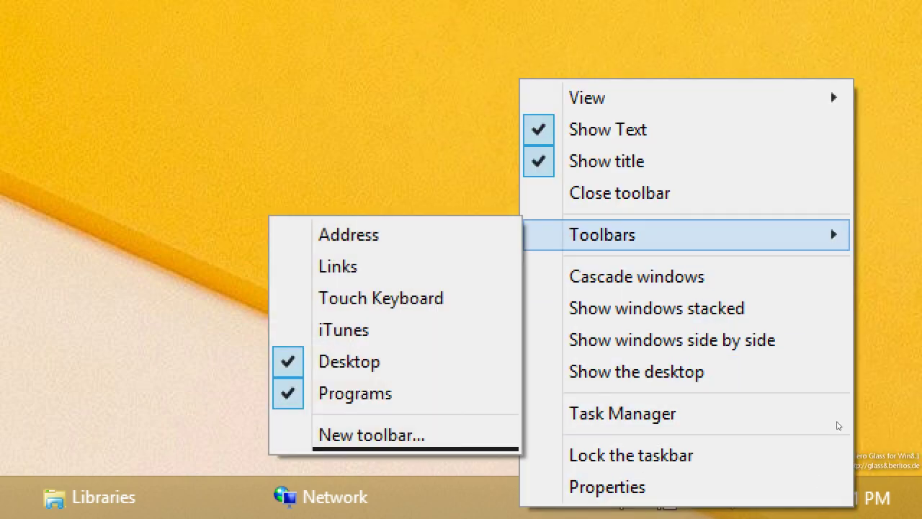
key(Down)
key(Down)
key(Down)
key(Down)
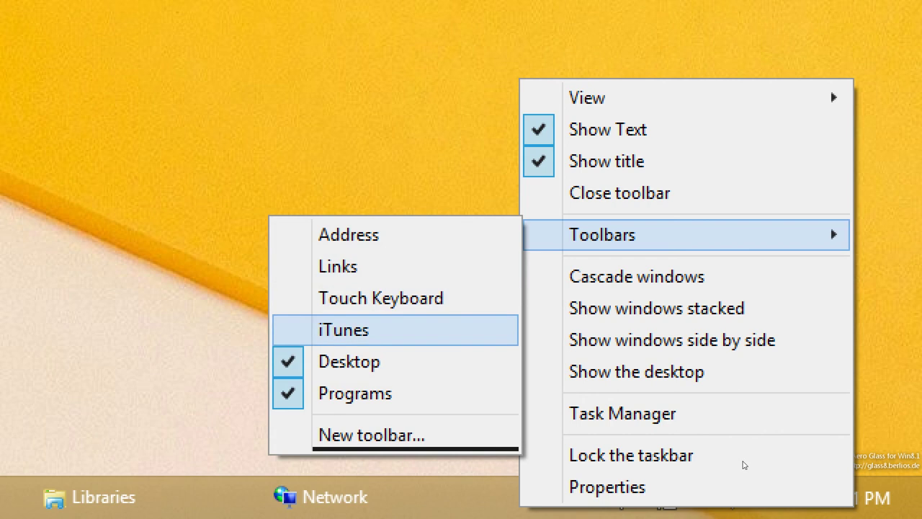
key(Down)
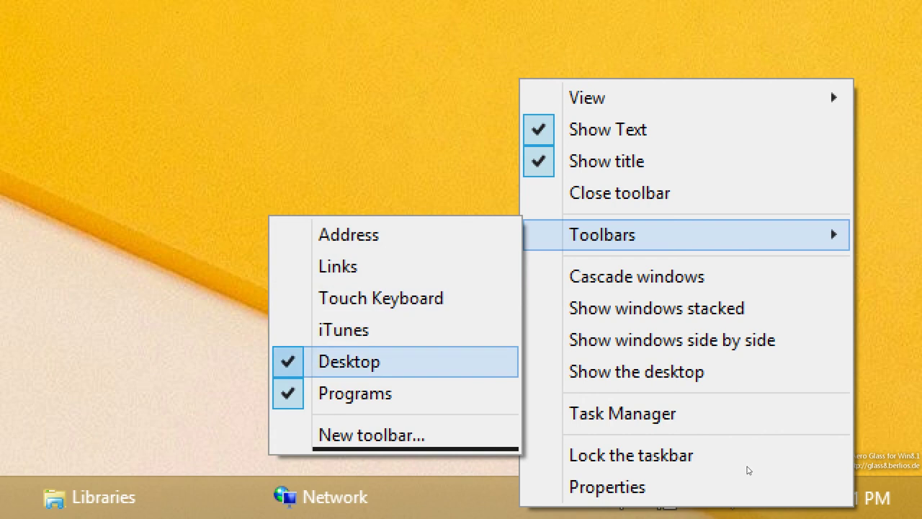
key(Return)
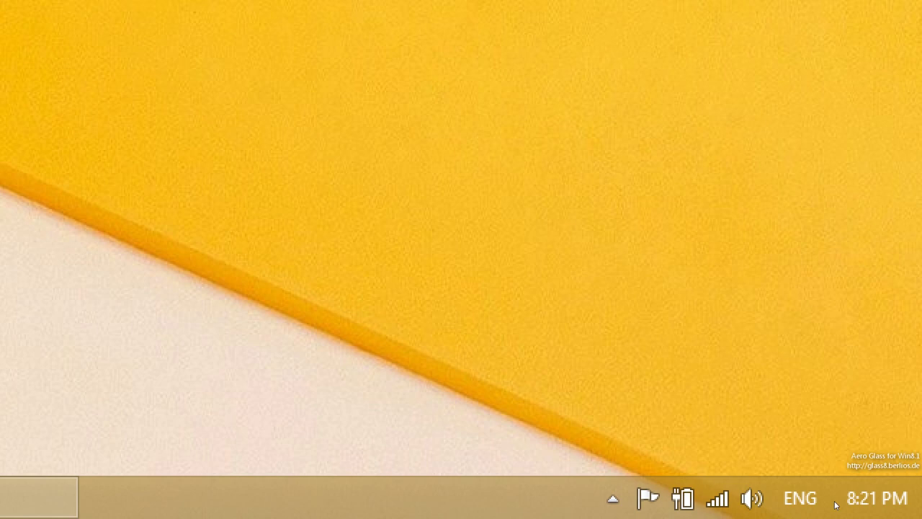
Step: Show the hidden icons of the notification area
key(super+b)
key(Return)
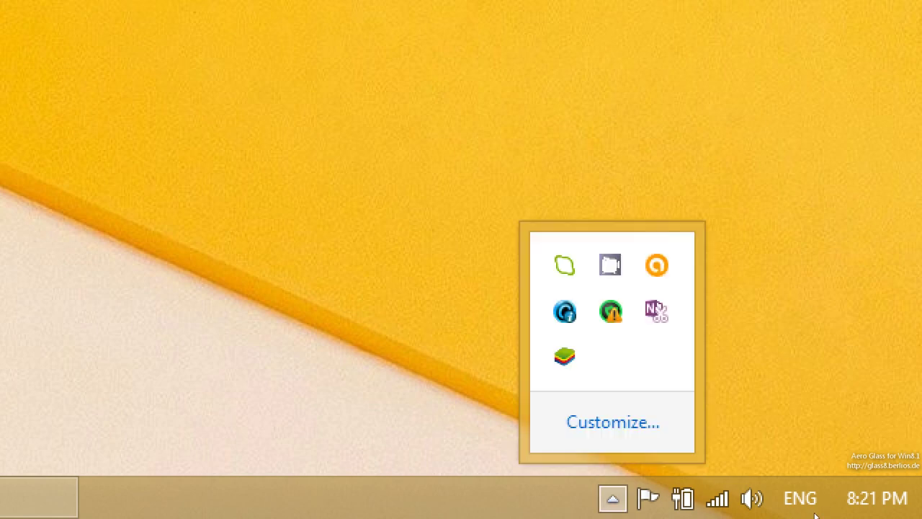